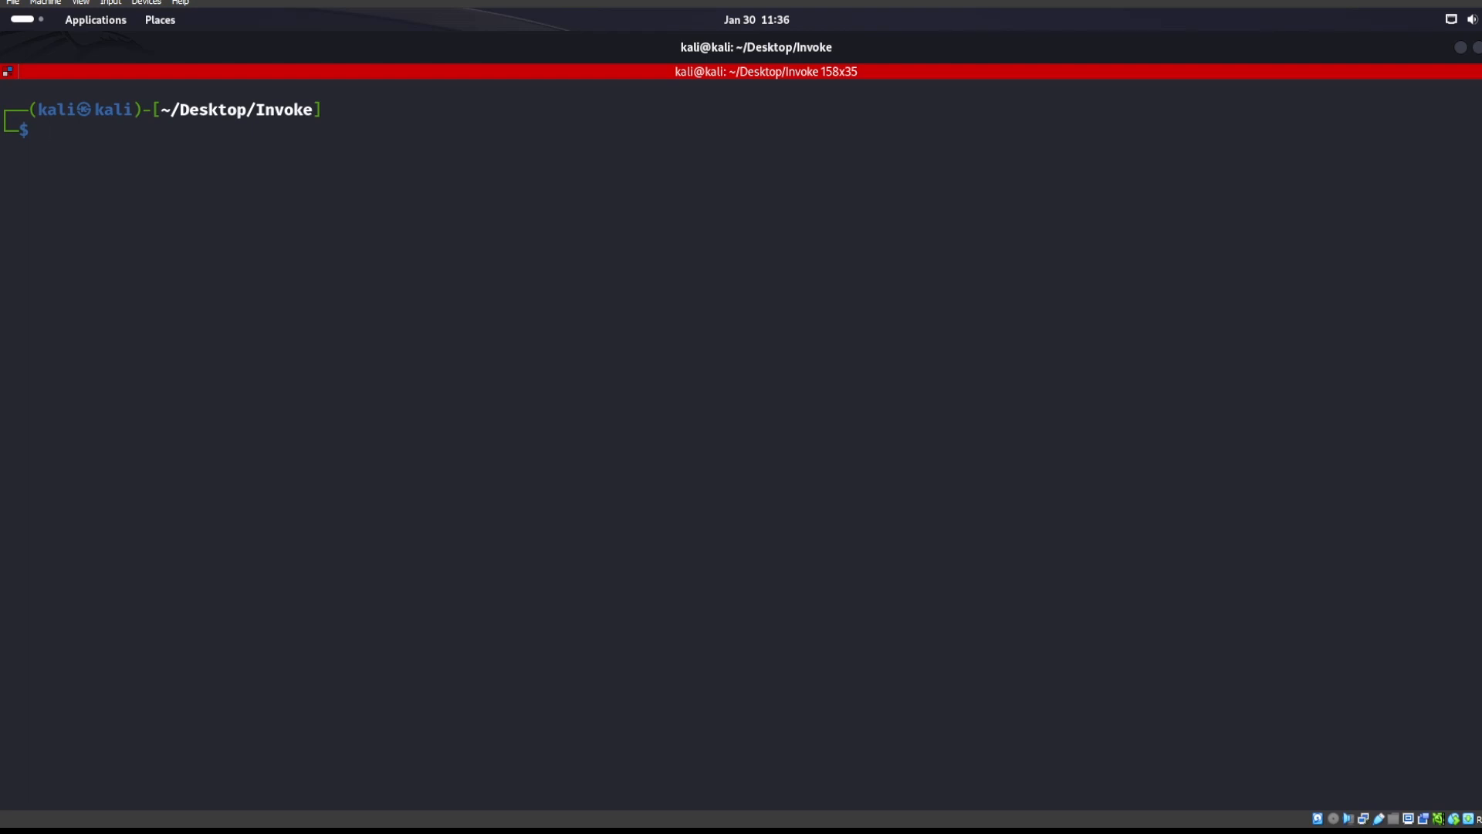
Run nxc smb 192.168.0.19 -u anonymous -p '' --shares and review the share permissions
key("Up")
key("Up")
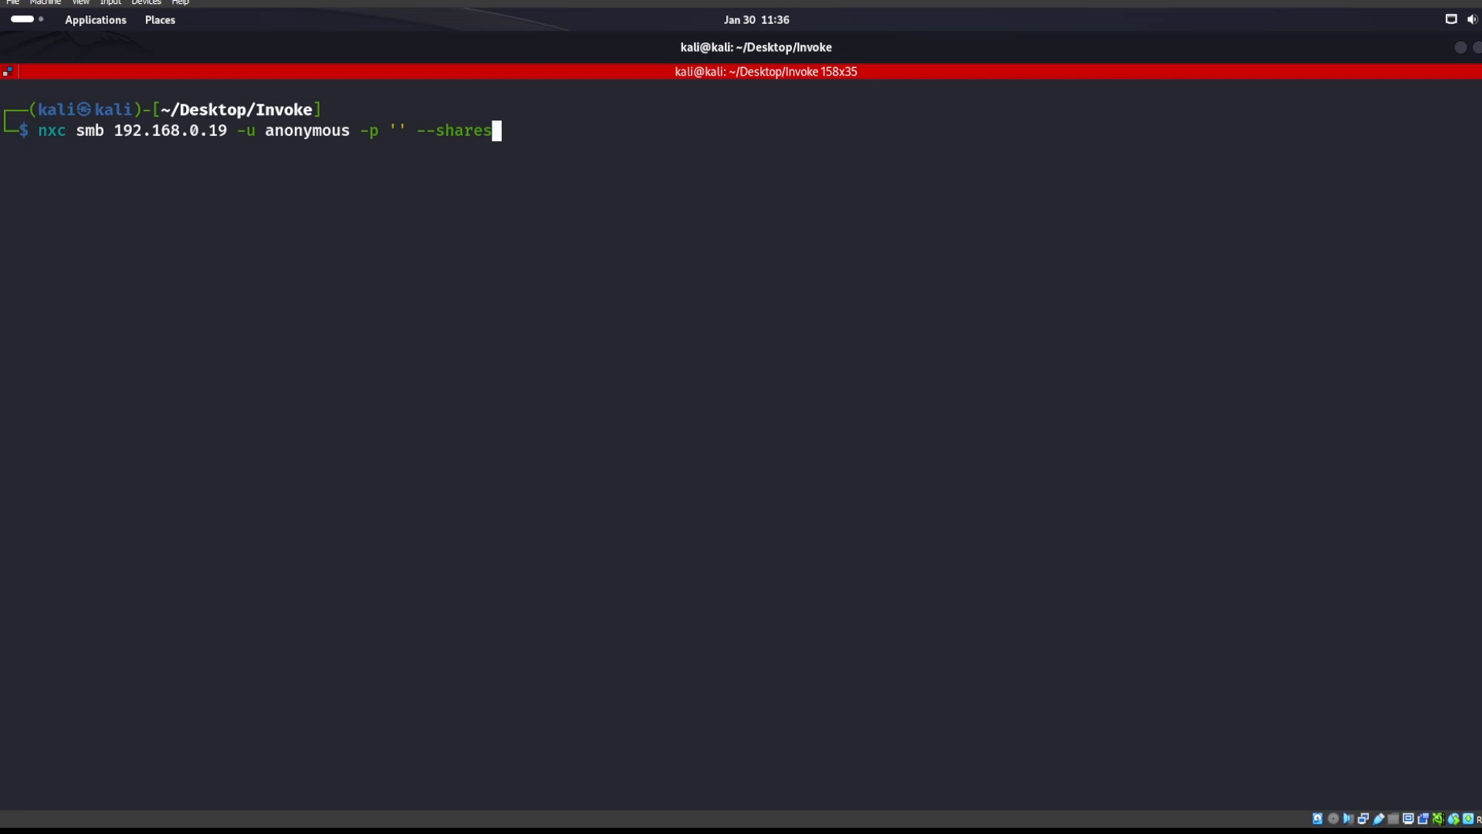
key("Return")
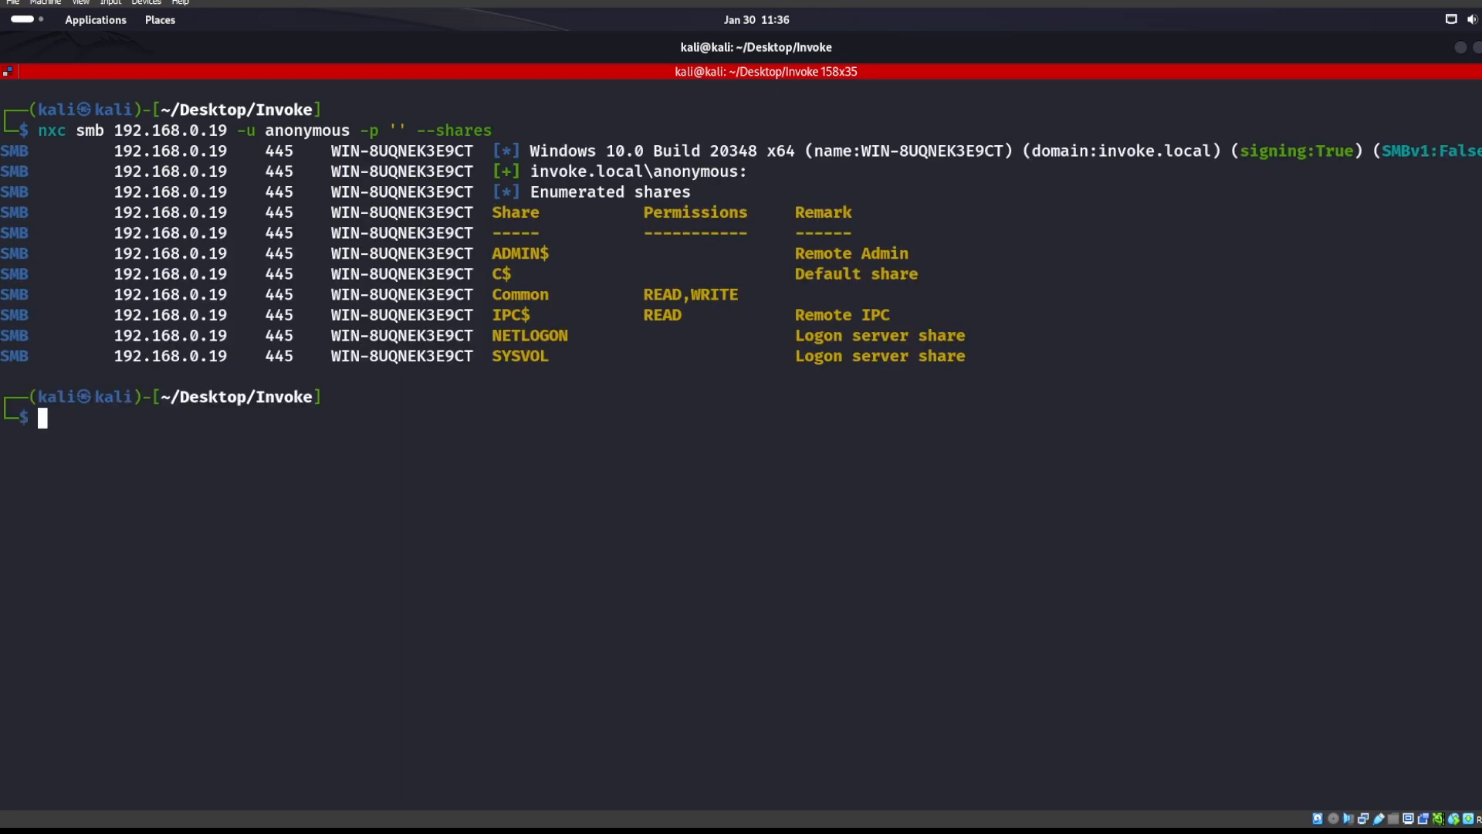
left_click_drag(491, 315, 683, 315)
left_click(683, 464)
Rerun the NetExec command with --rid-brute redirected into brute.txt
key("Up")
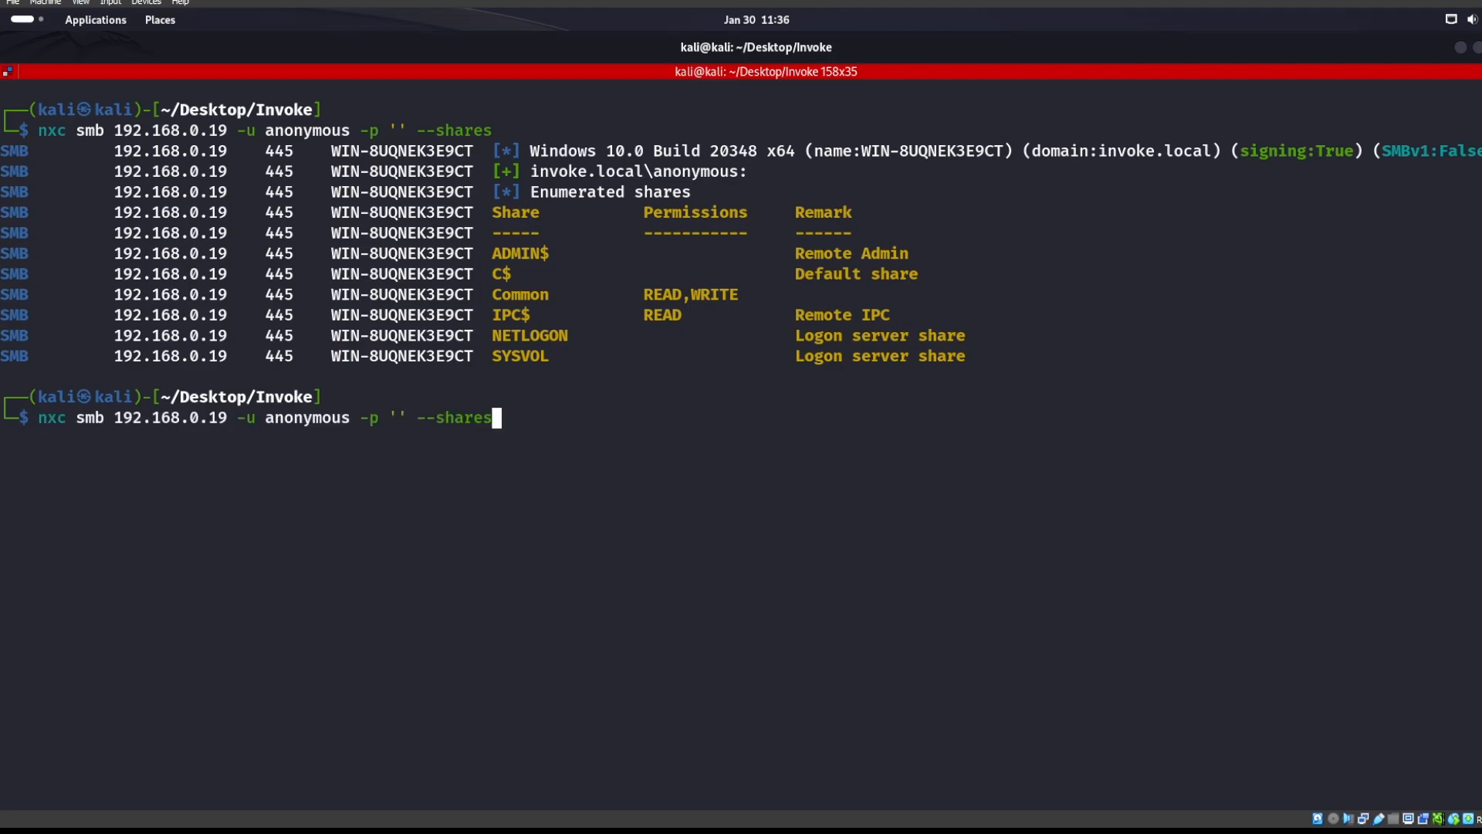
key("Left")
key("Left")
key("Left")
key("Left")
key("Left")
type("rid-brute > brute.txt")
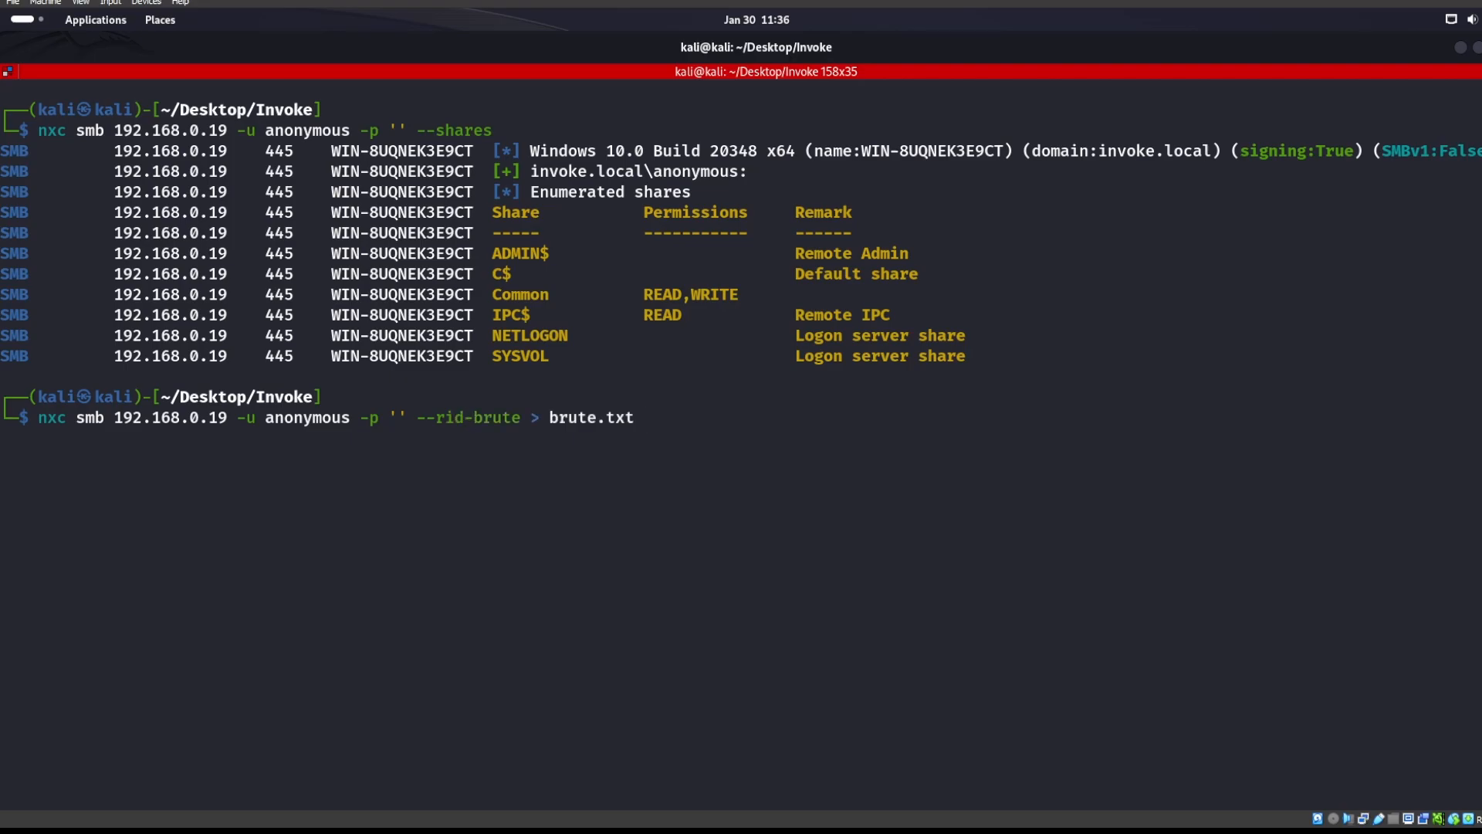
key("Return")
type("cat brute.txt")
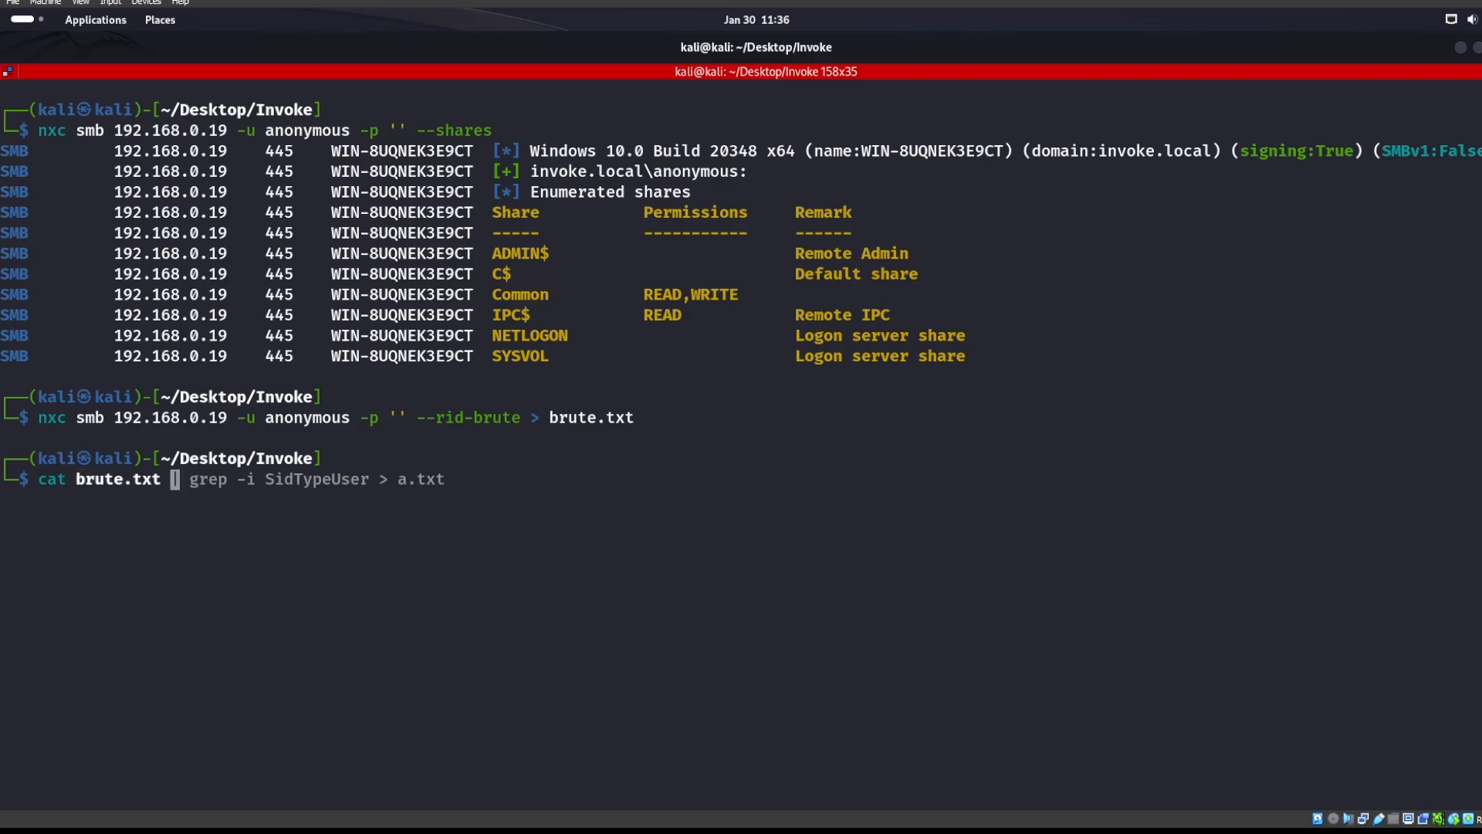
Print brute.txt and review the listed domain users, groups and service accounts
key("Return")
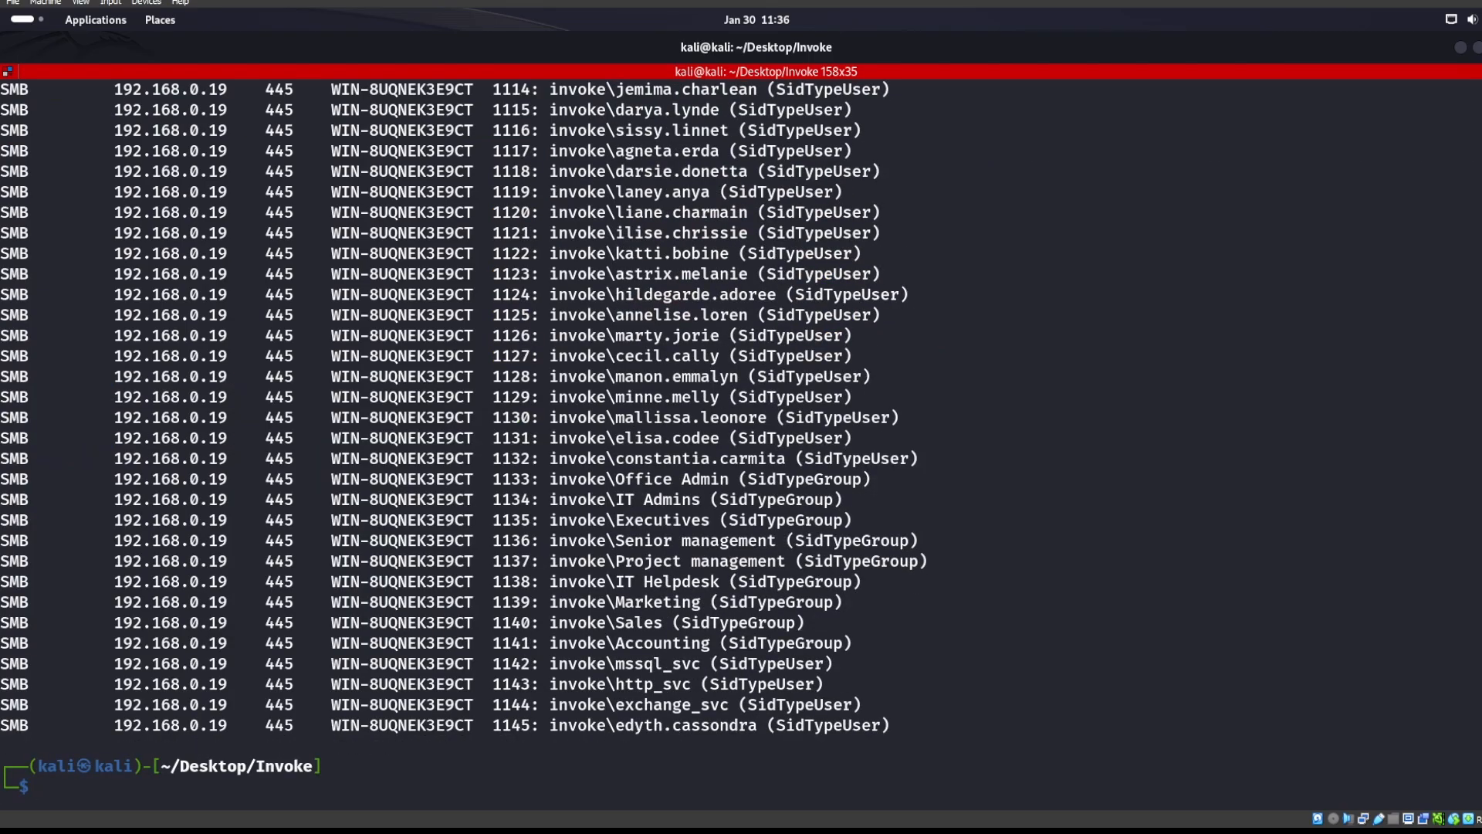
left_click_drag(880, 725, 554, 377)
left_click(553, 377)
scroll(555, 376, "up", 2)
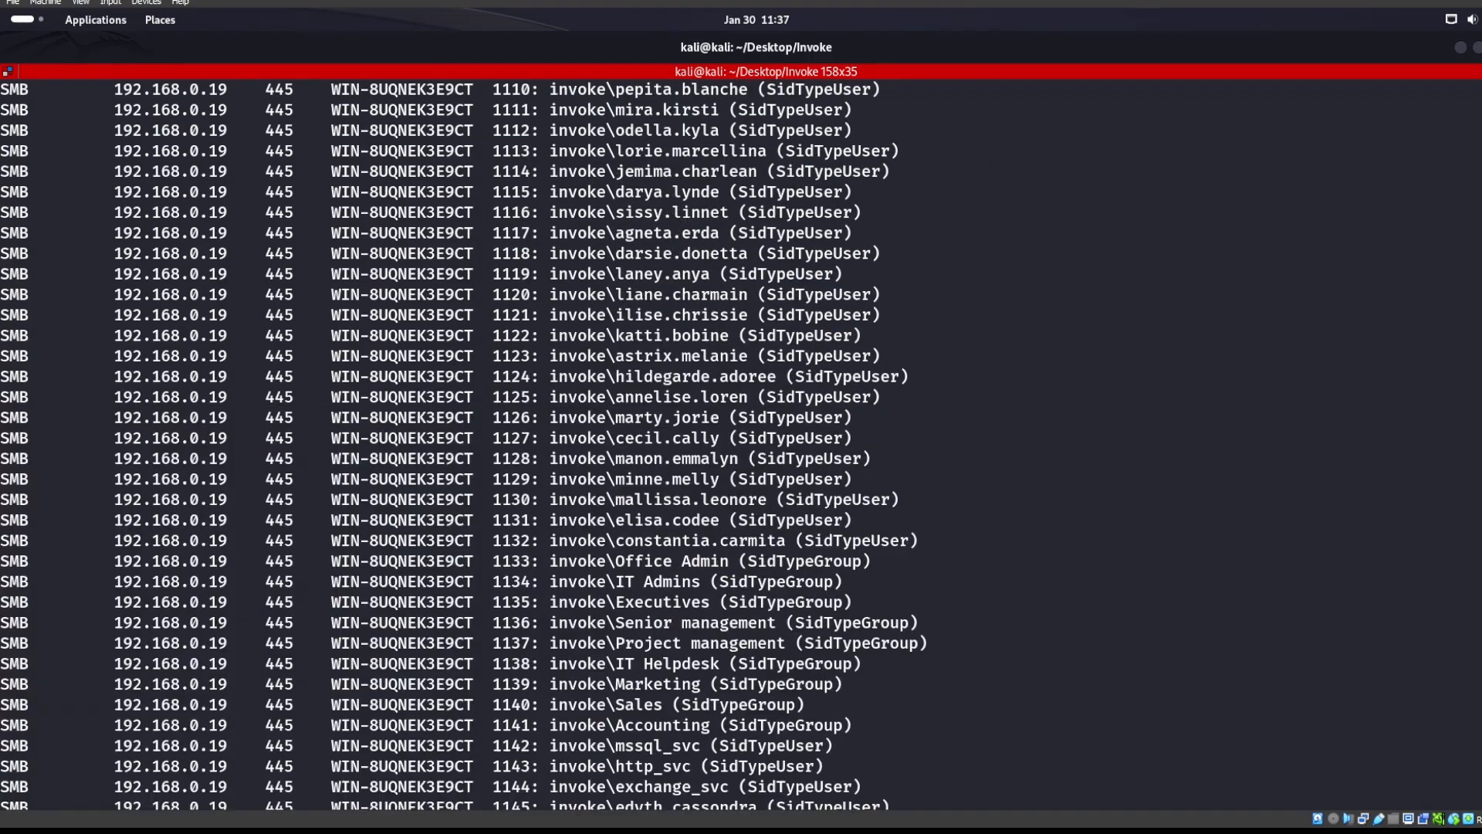
scroll(741, 463, "up", 3)
scroll(742, 463, "up", 3)
scroll(742, 464, "up", 2)
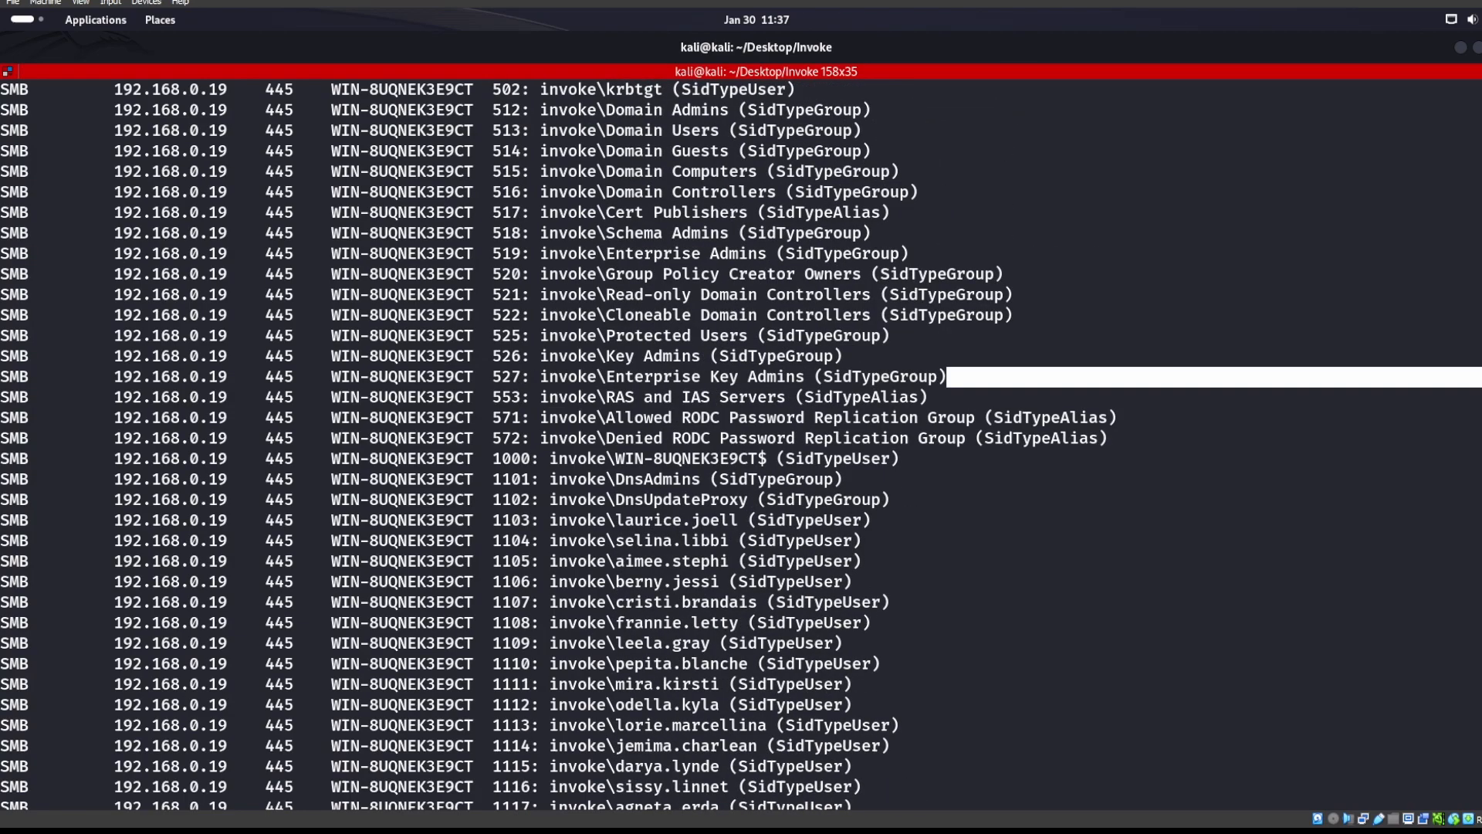
left_click_drag(948, 376, 539, 376)
left_click(540, 377)
scroll(742, 464, "down", 3)
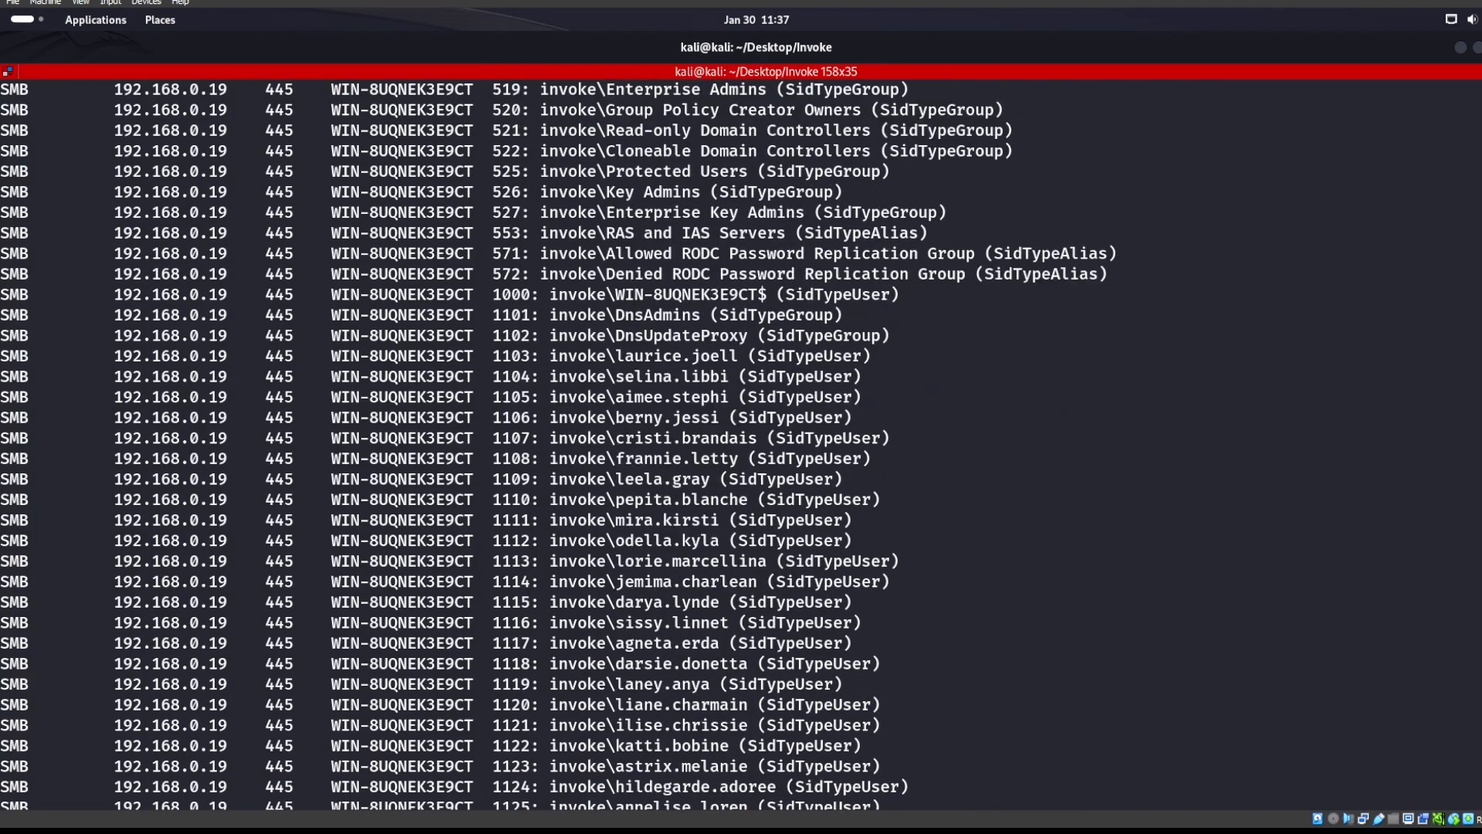
scroll(742, 464, "down", 5)
type("cat brute.txt")
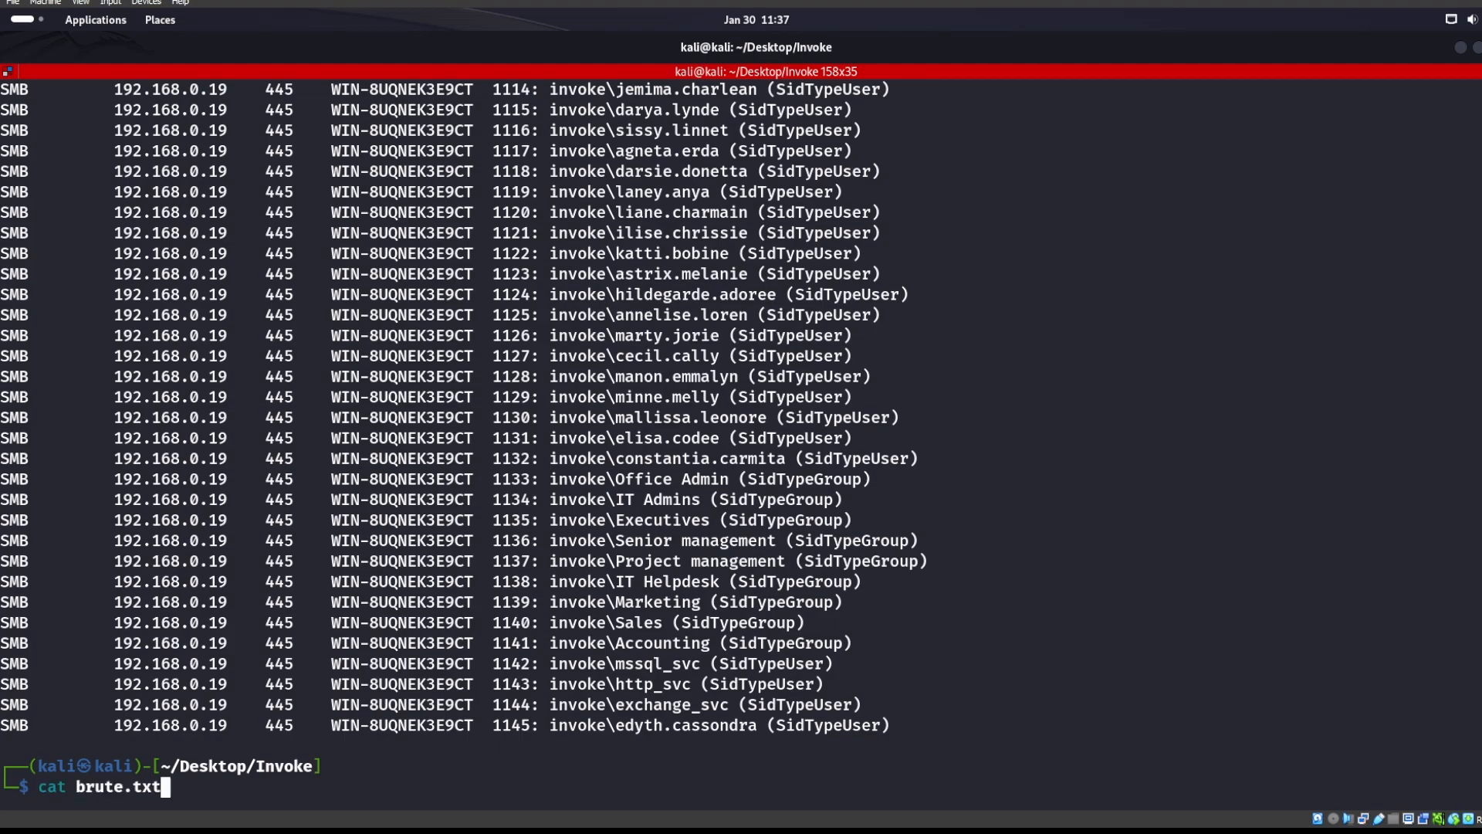
type(" |")
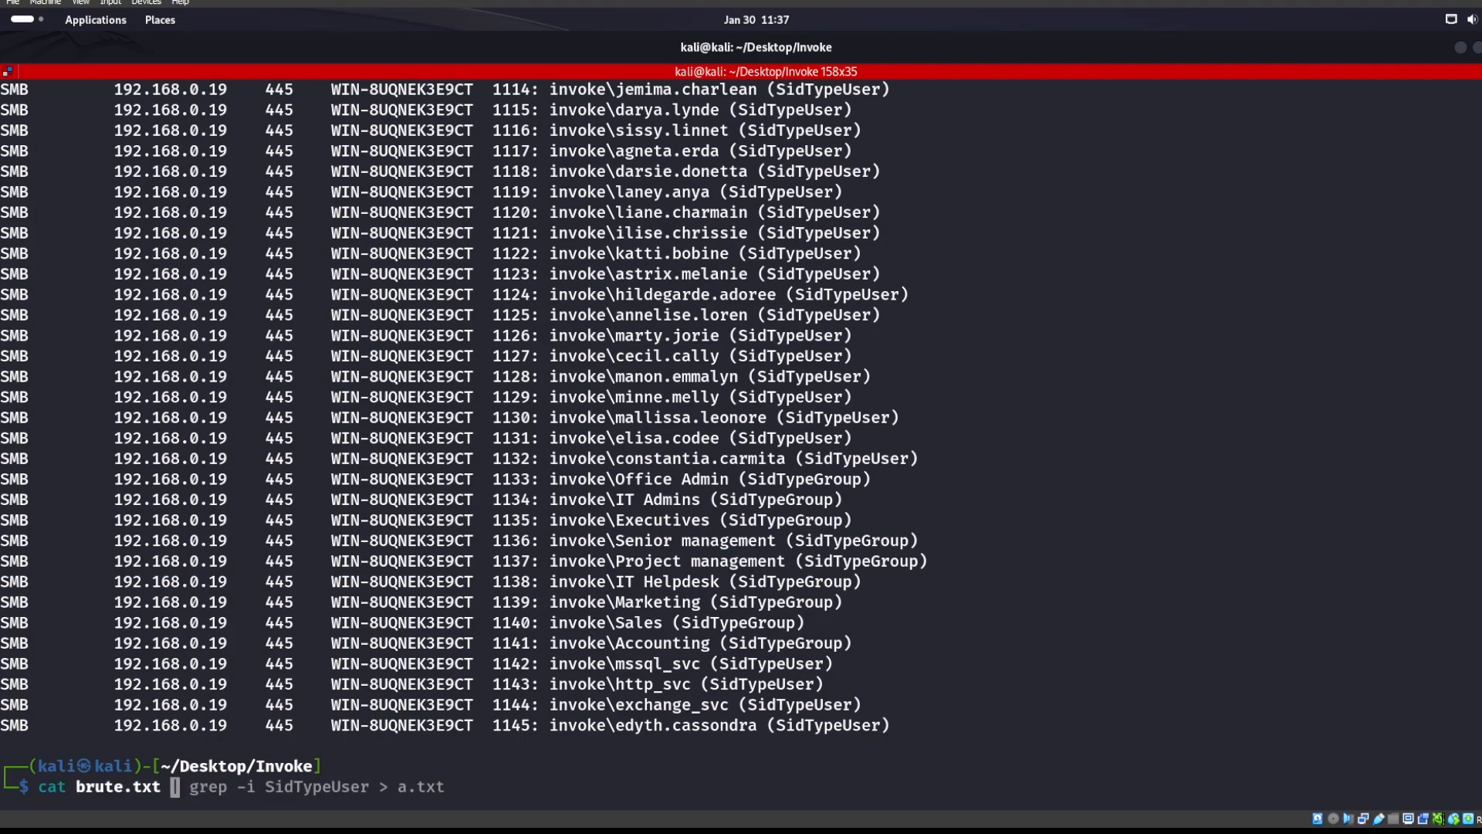
Filter brute.txt with grep -i SidTypeUser into a.txt
key("Right")
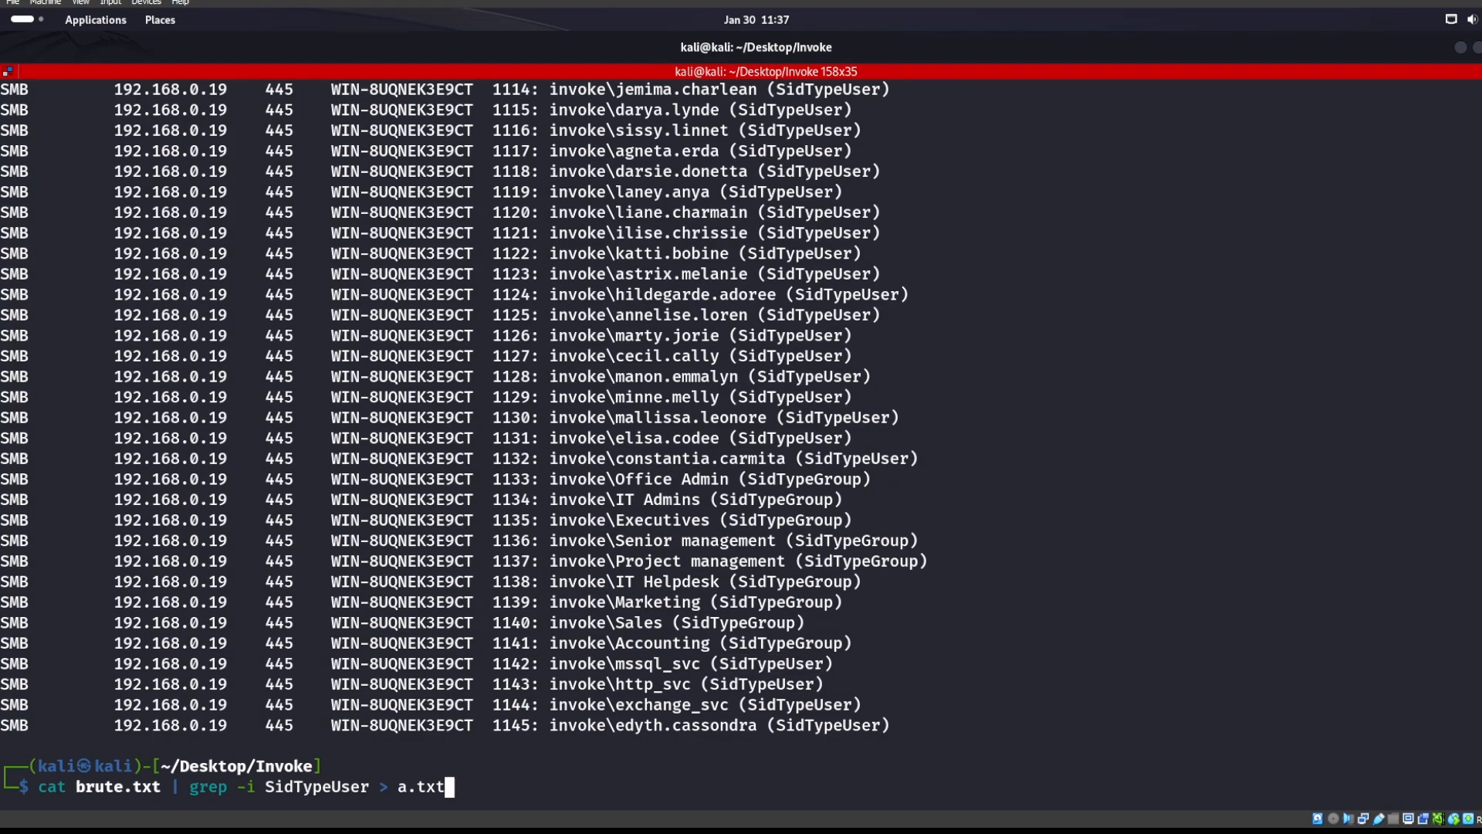
key("Return")
Print a.txt and review the filtered SidTypeUser lines
key("Up")
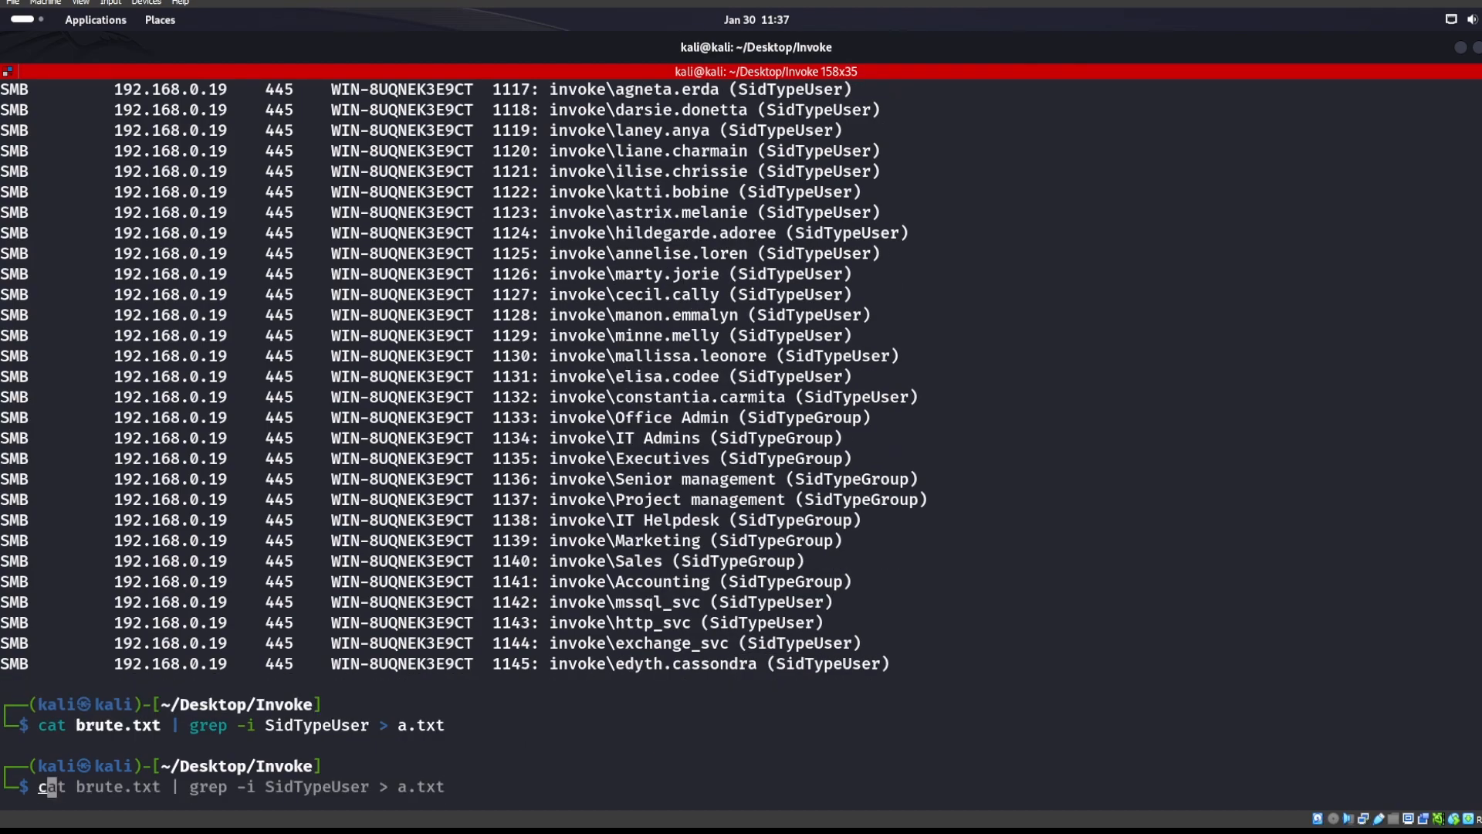
type("at a.txt")
key("Return")
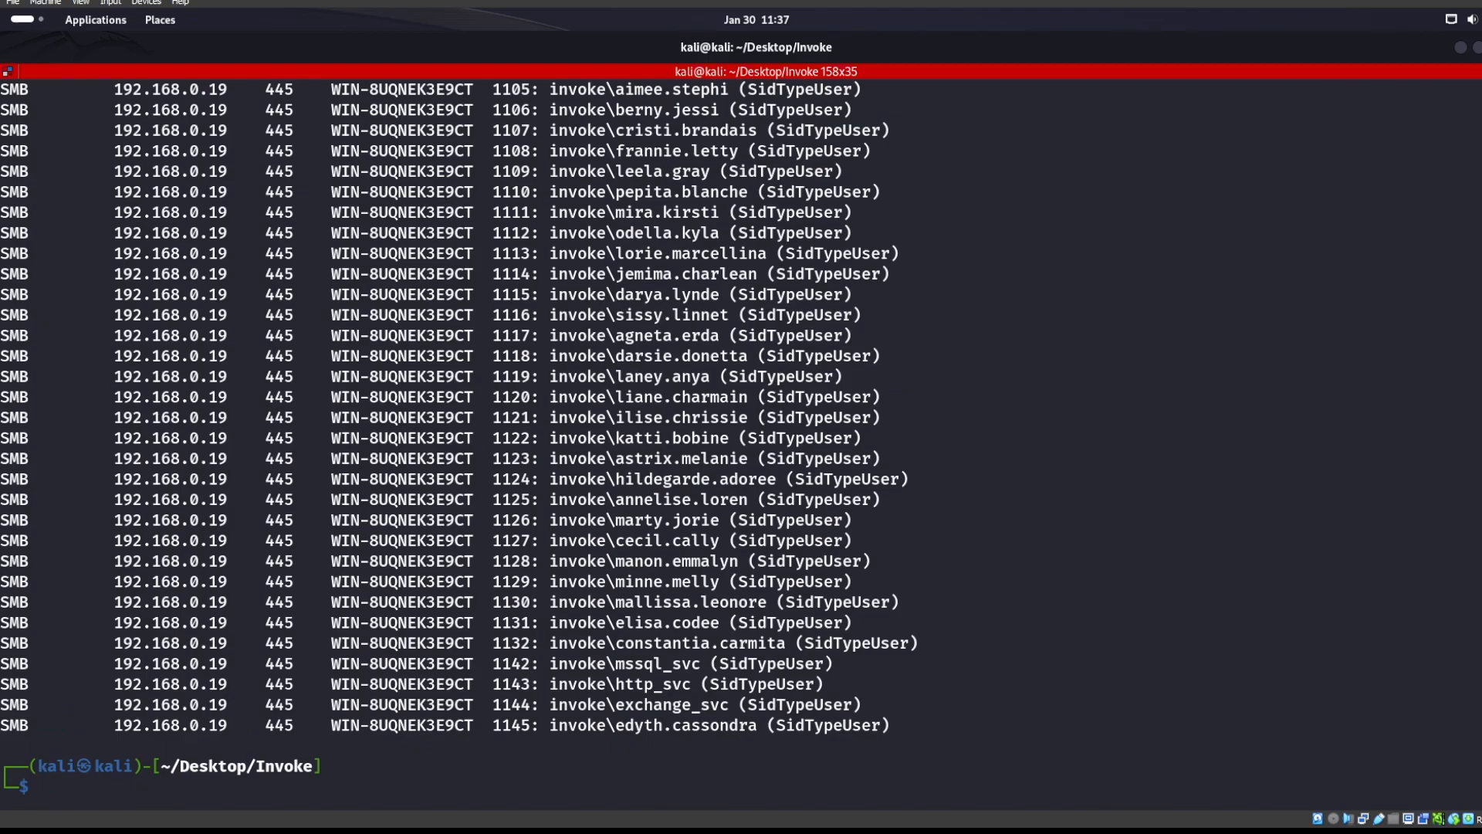
scroll(742, 417, "up", 5)
scroll(742, 417, "up", 3)
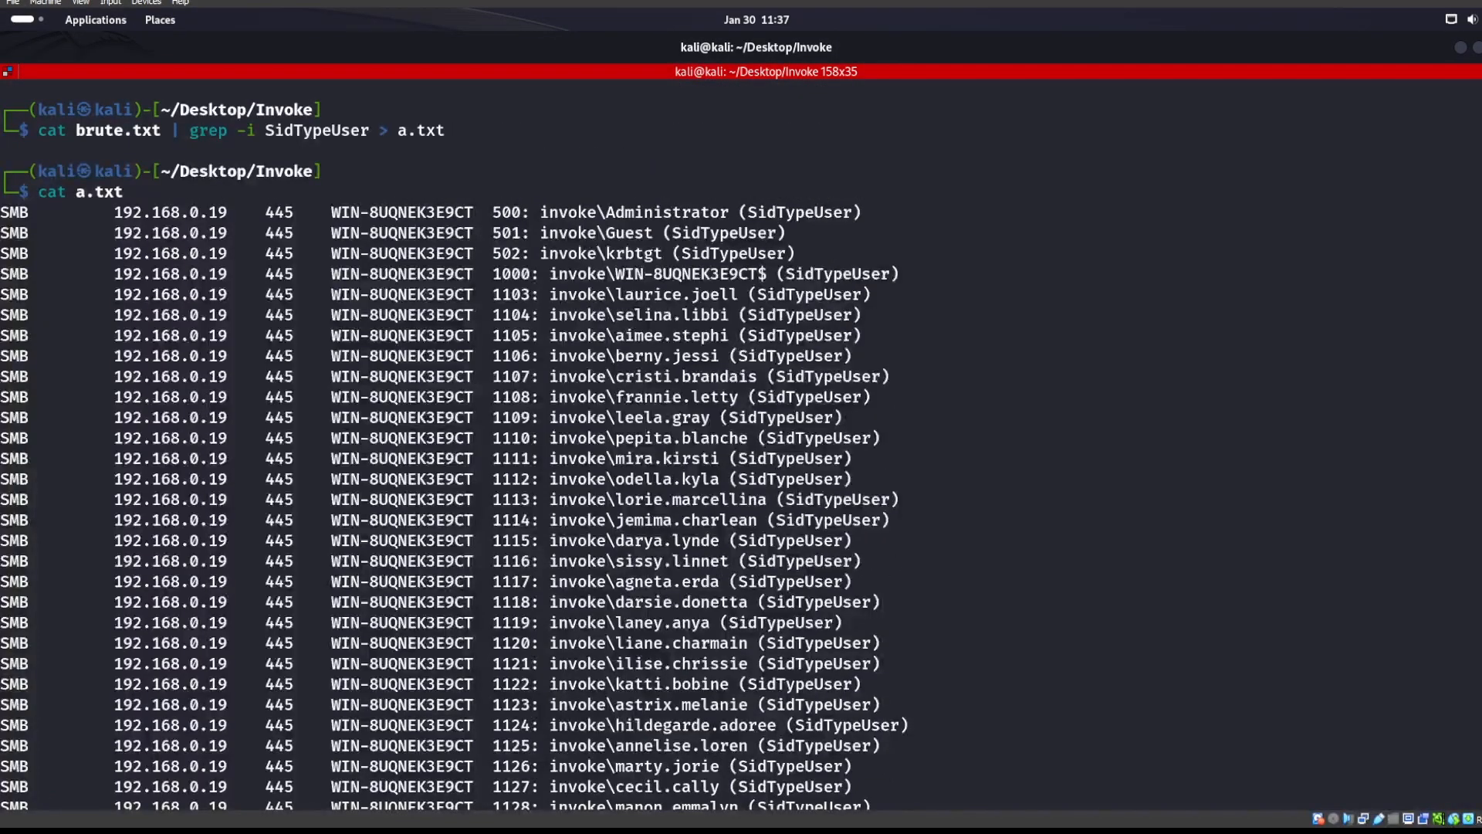
left_click_drag(117, 211, 876, 666)
left_click(877, 665)
scroll(742, 464, "down", 8)
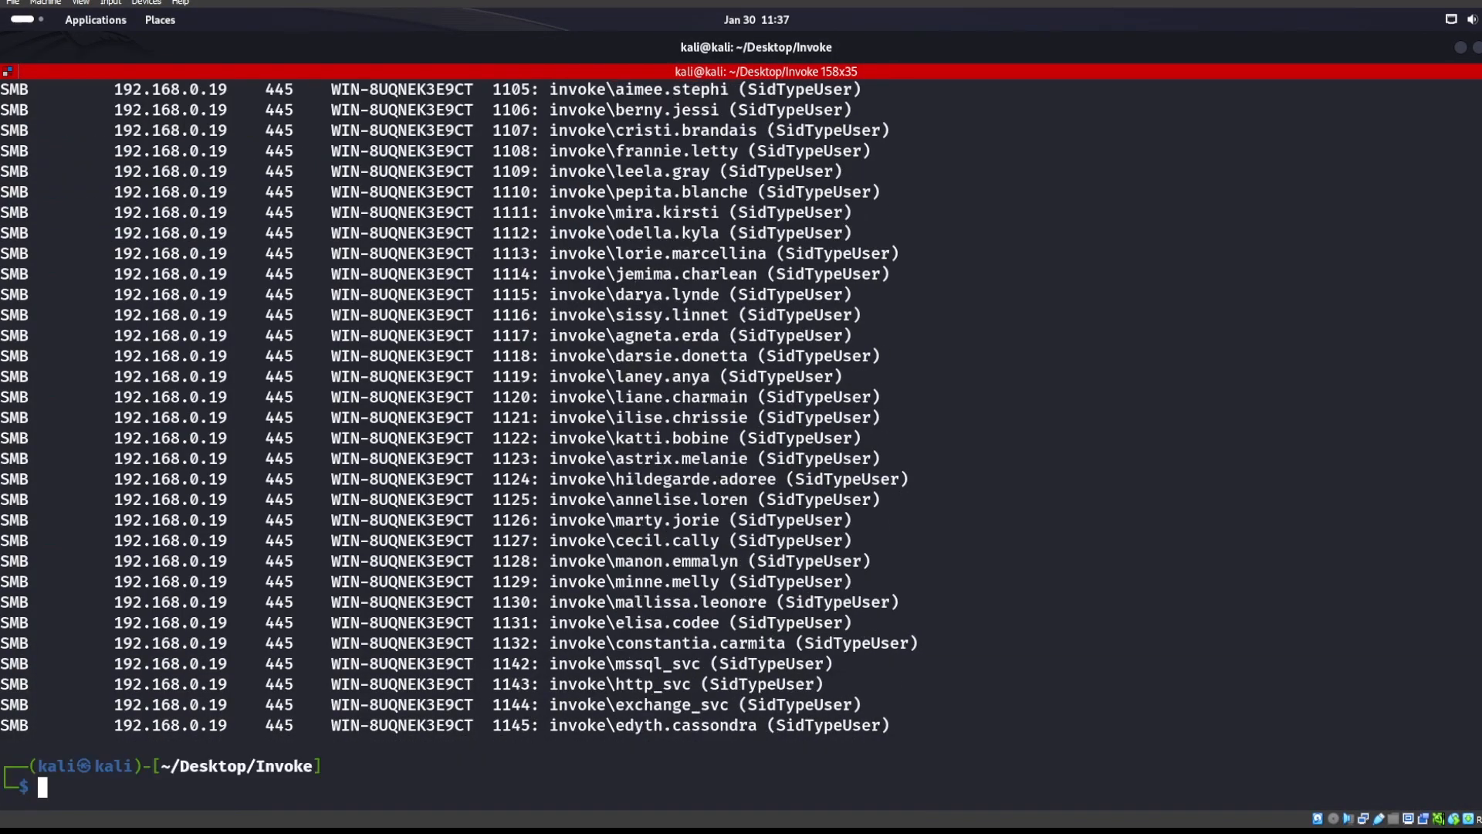
Cut a.txt on the backslash, keeping field 2, into b.txt
key("Up")
key("Home")
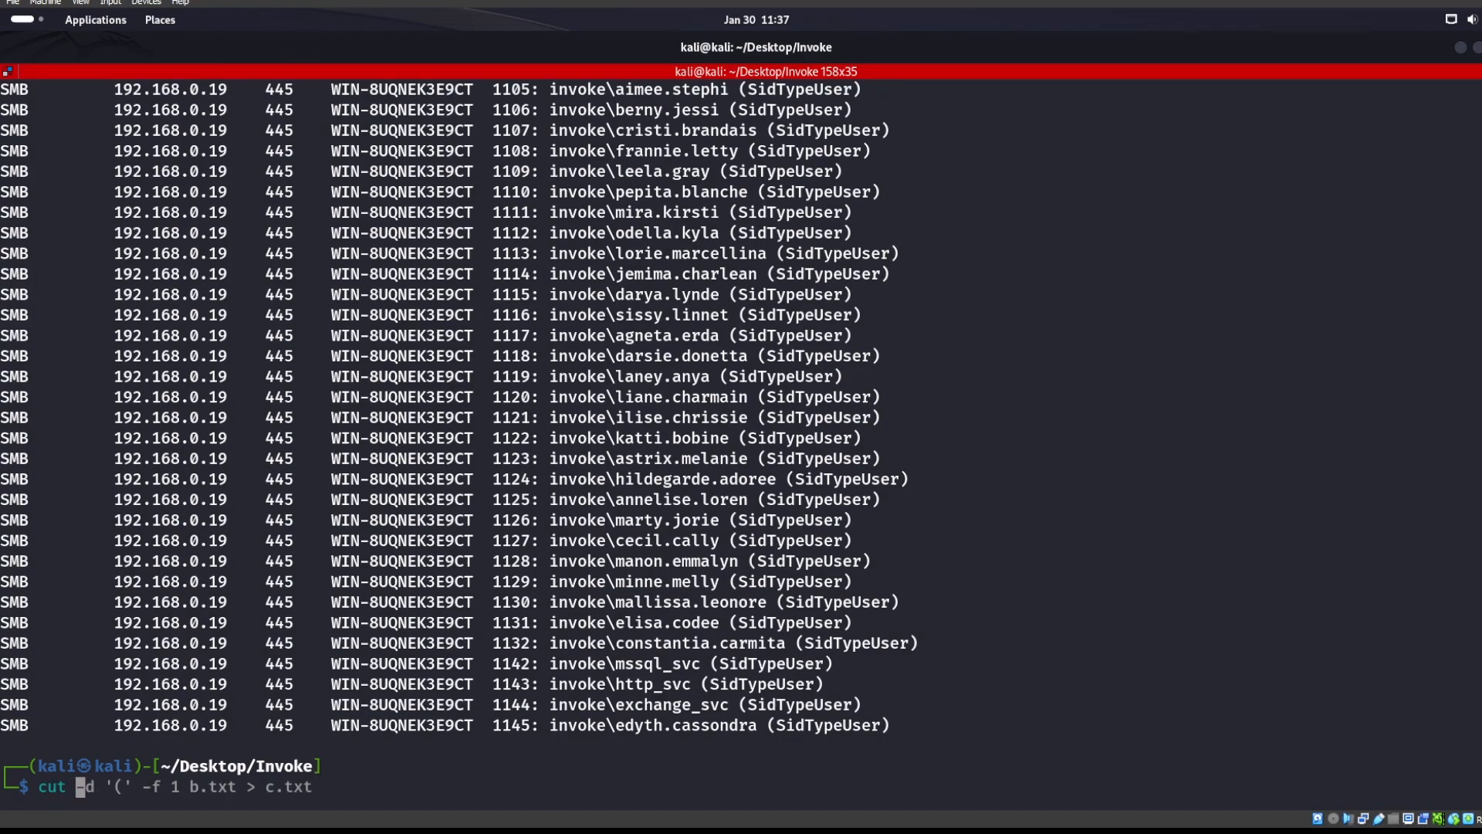
key("Right")
key("Right")
key("Right")
key("Right")
key("Right")
key("Up")
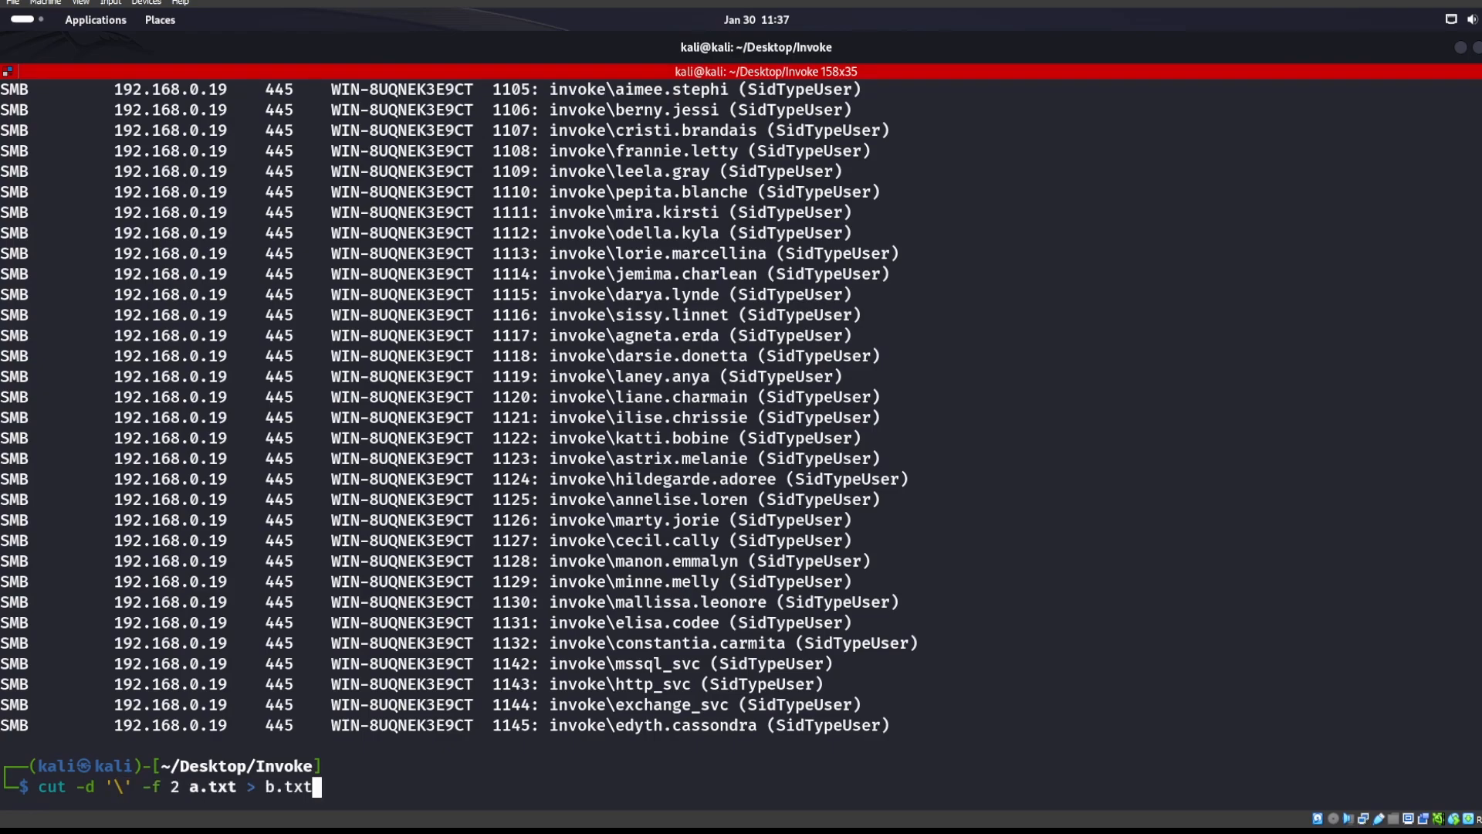
key("Return")
type("cut")
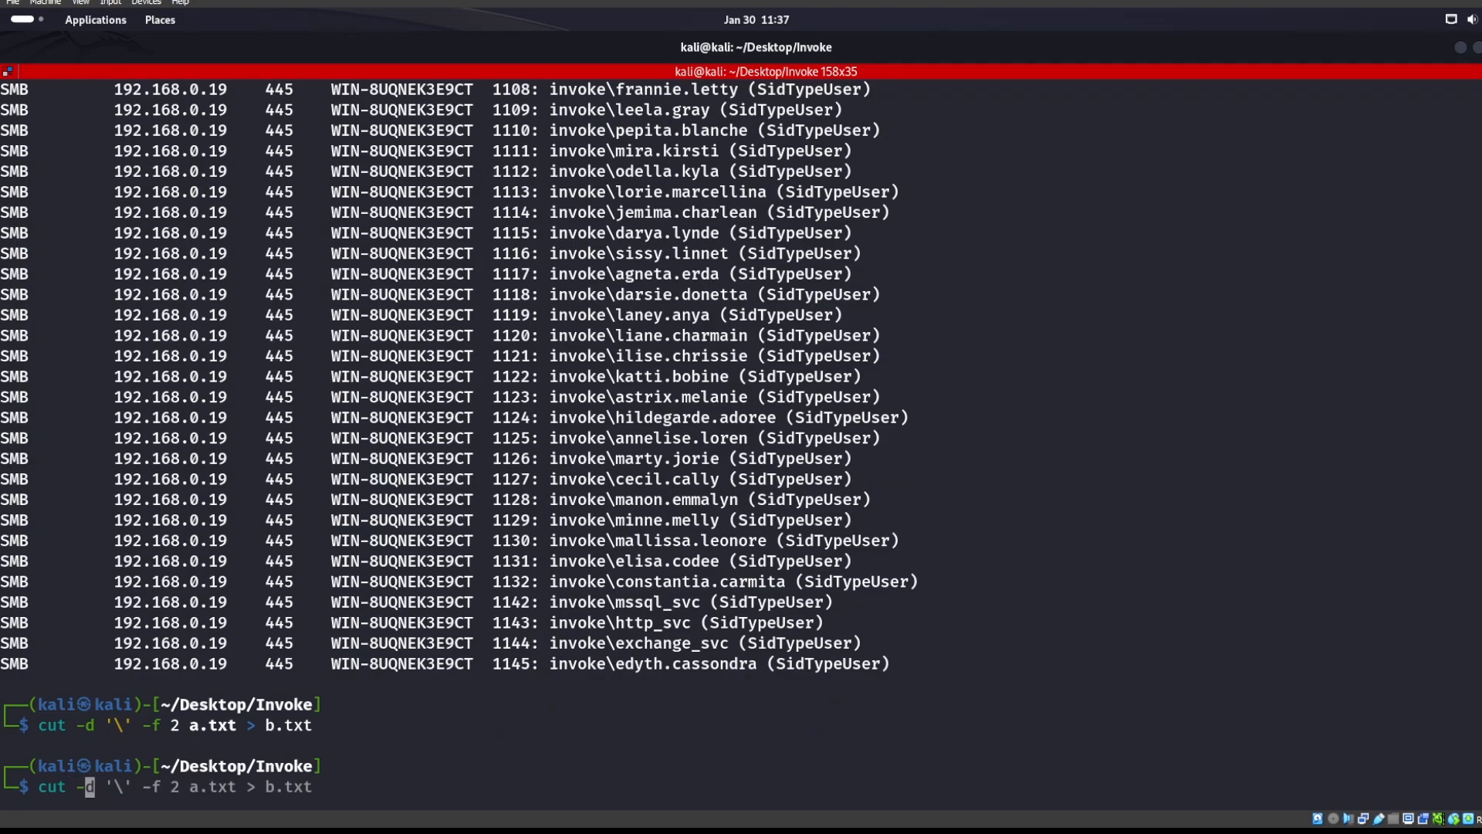
type(" -")
type(" '")
type("('")
Cut b.txt on the opening parenthesis, keeping field 1, into c.txt
key("Right")
key("Return")
type("ca")
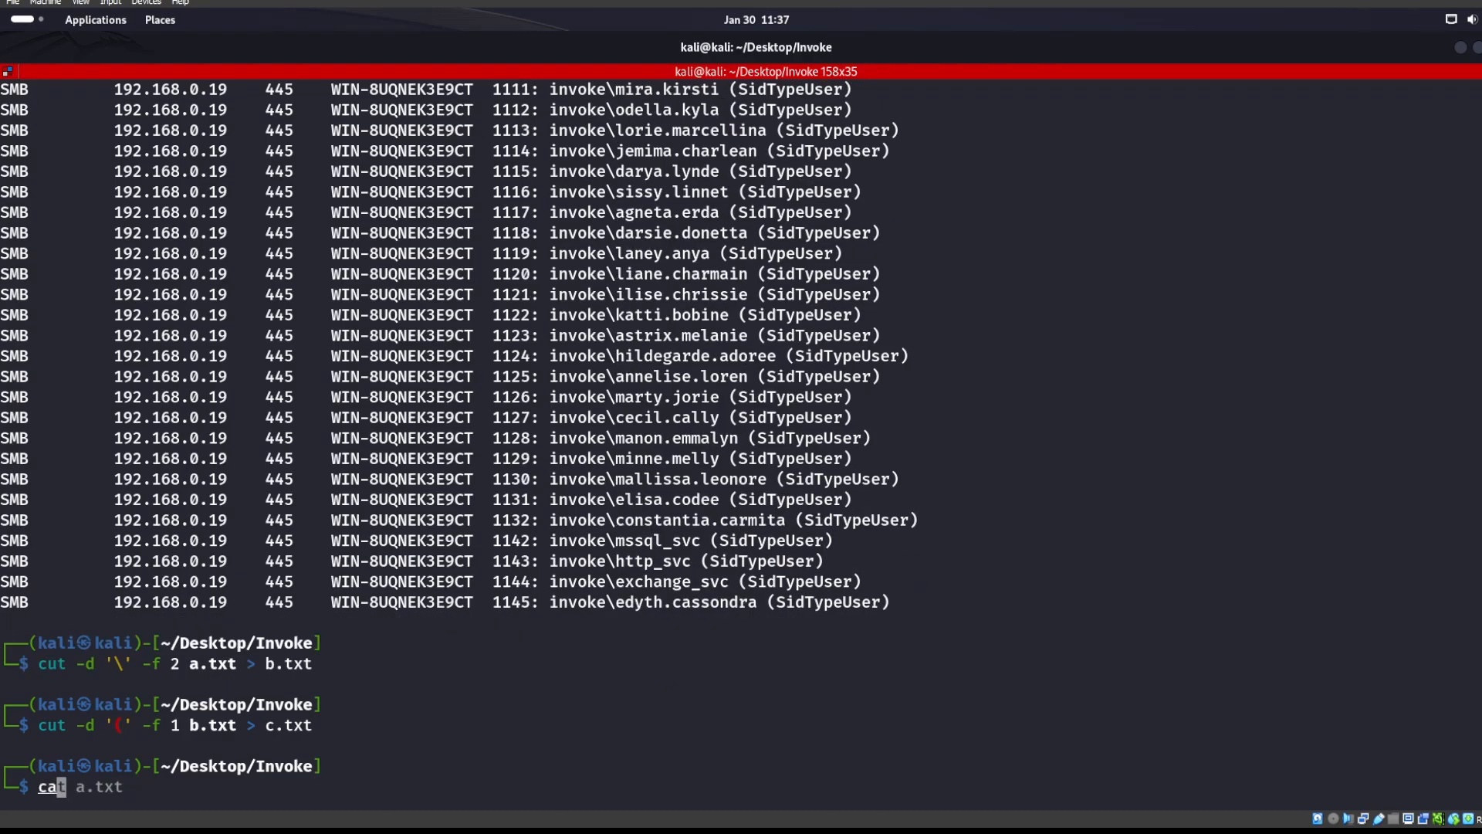
type("t c.txt")
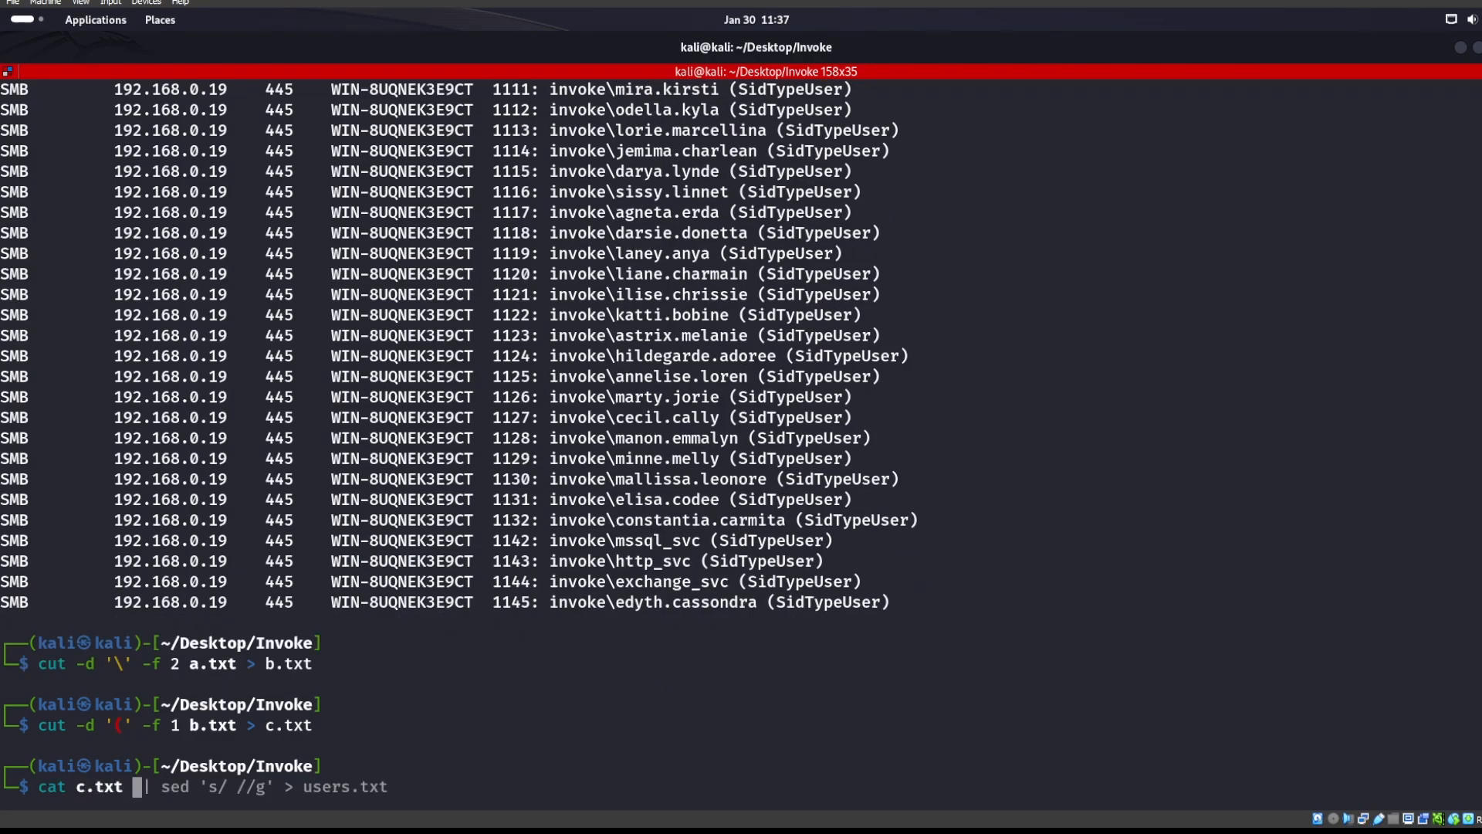
Remove spaces from c.txt with sed 's/ //g' into users.txt and print the clean username list
key("Right")
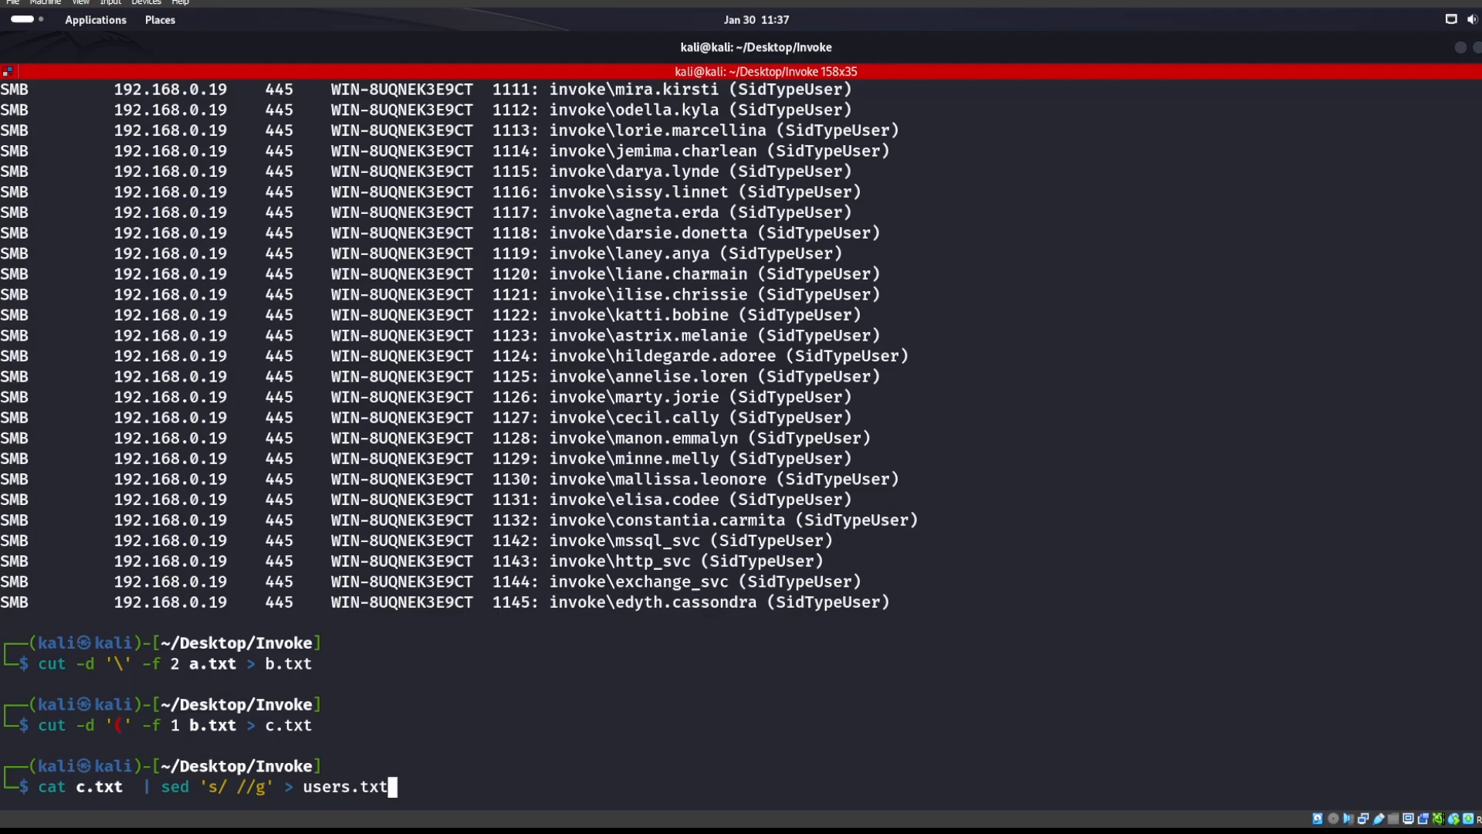
key("Return")
type("cat users.txt")
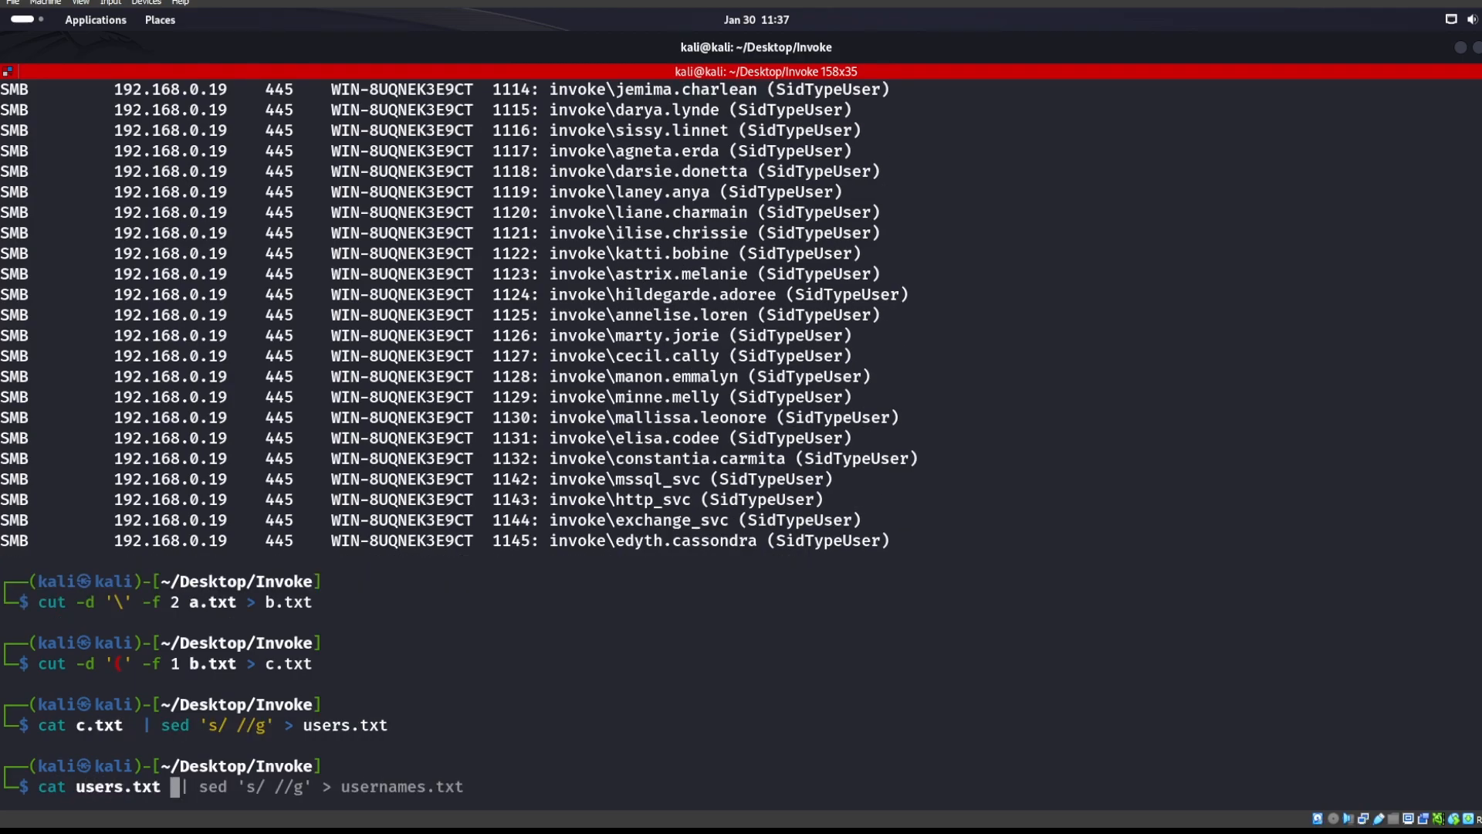
key("Return")
scroll(742, 463, "up", 5)
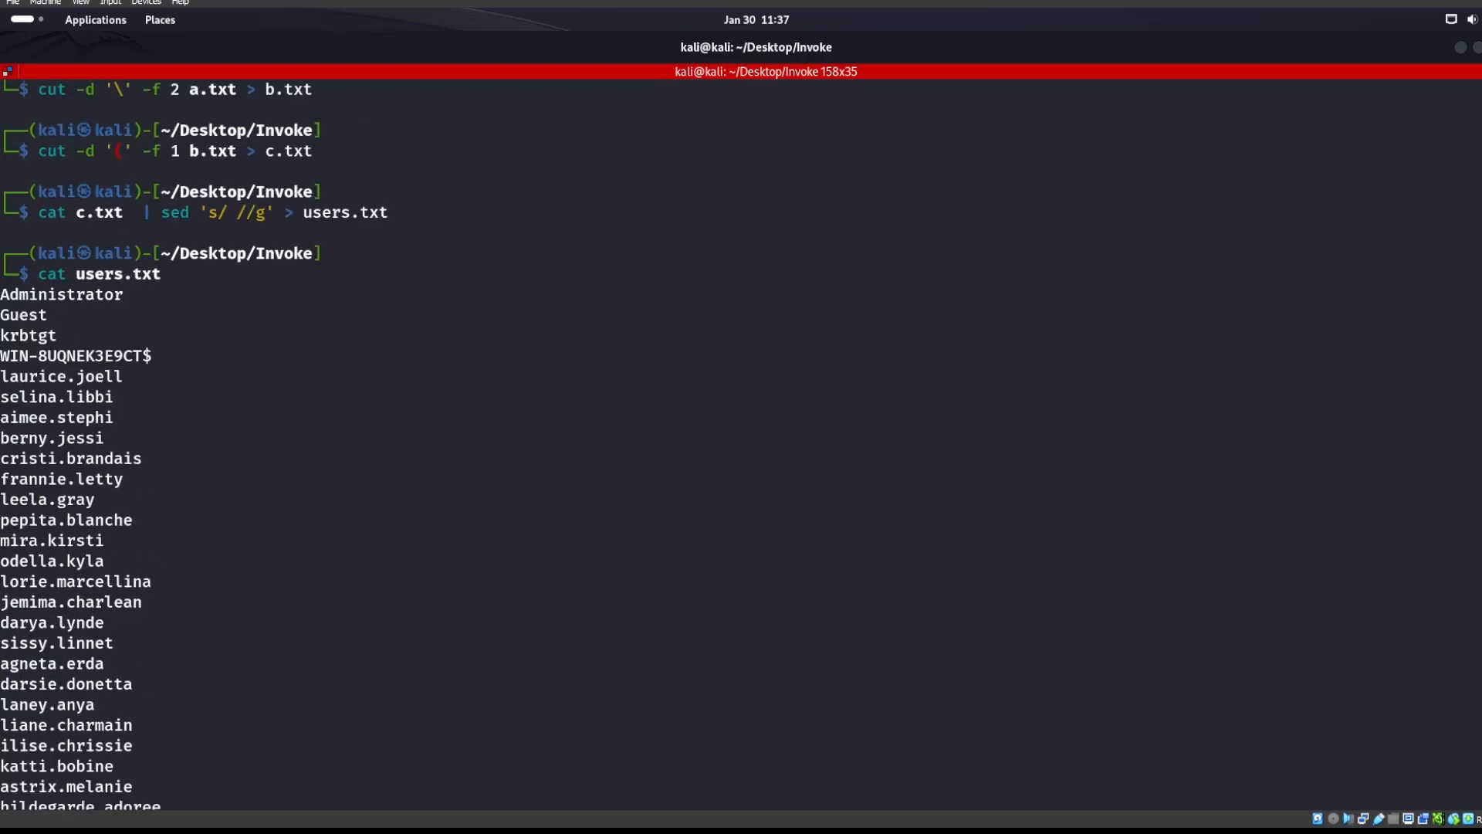
left_click_drag(1, 295, 741, 811)
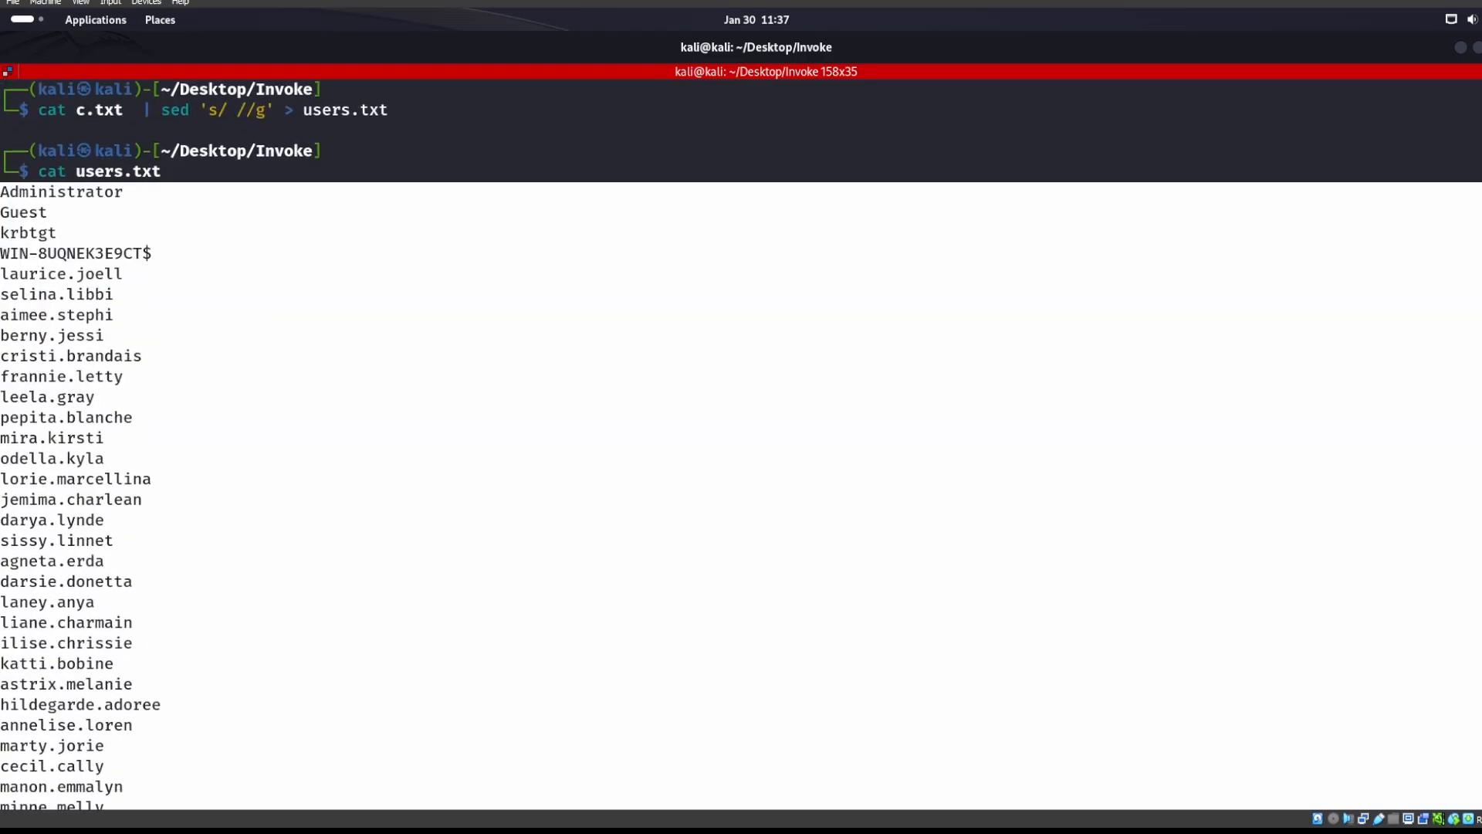
left_click(742, 463)
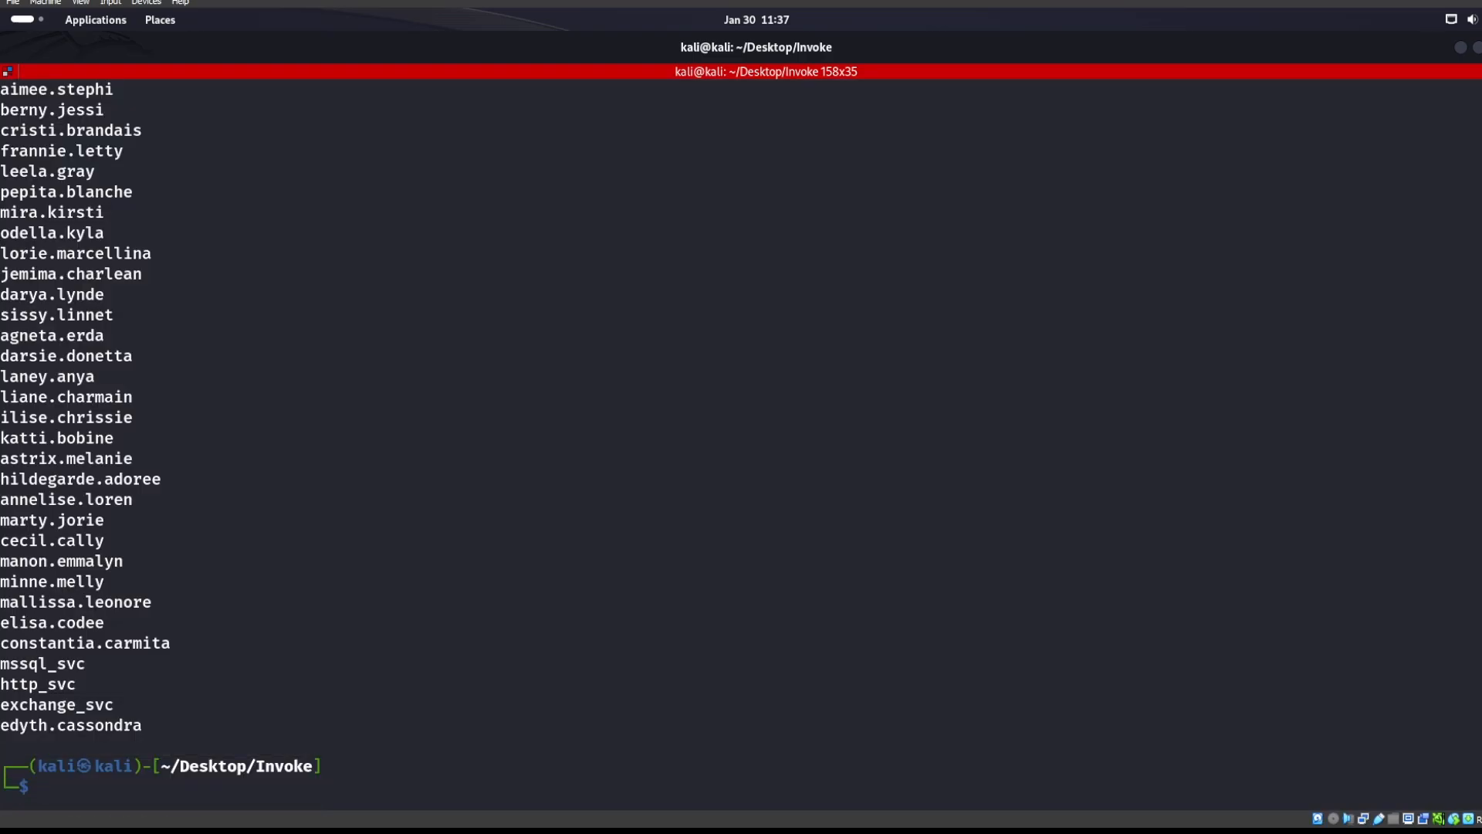
scroll(741, 464, "up", 5)
scroll(742, 464, "up", 10)
scroll(741, 463, "up", 10)
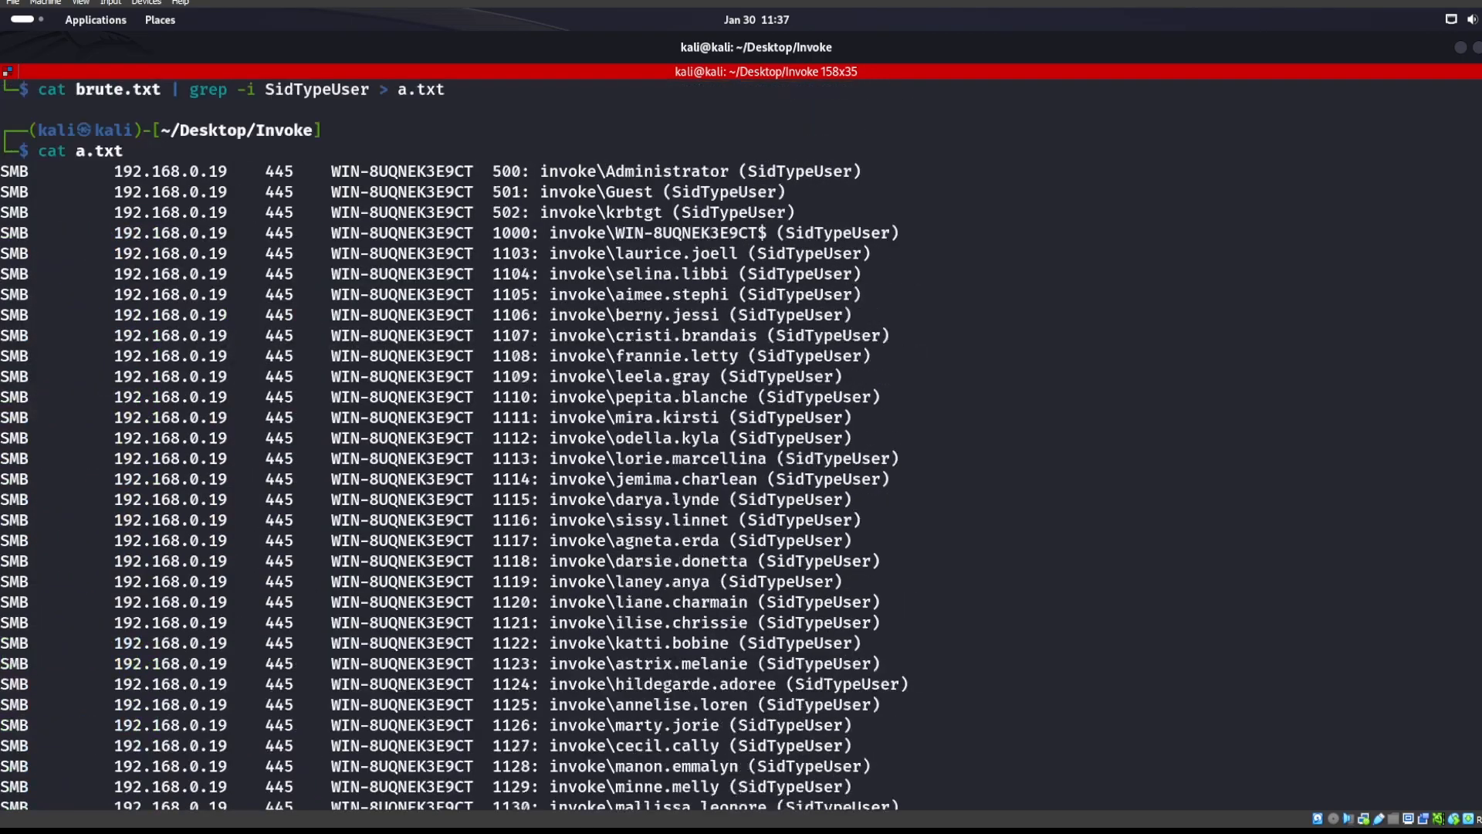
scroll(742, 464, "up", 10)
scroll(742, 463, "up", 10)
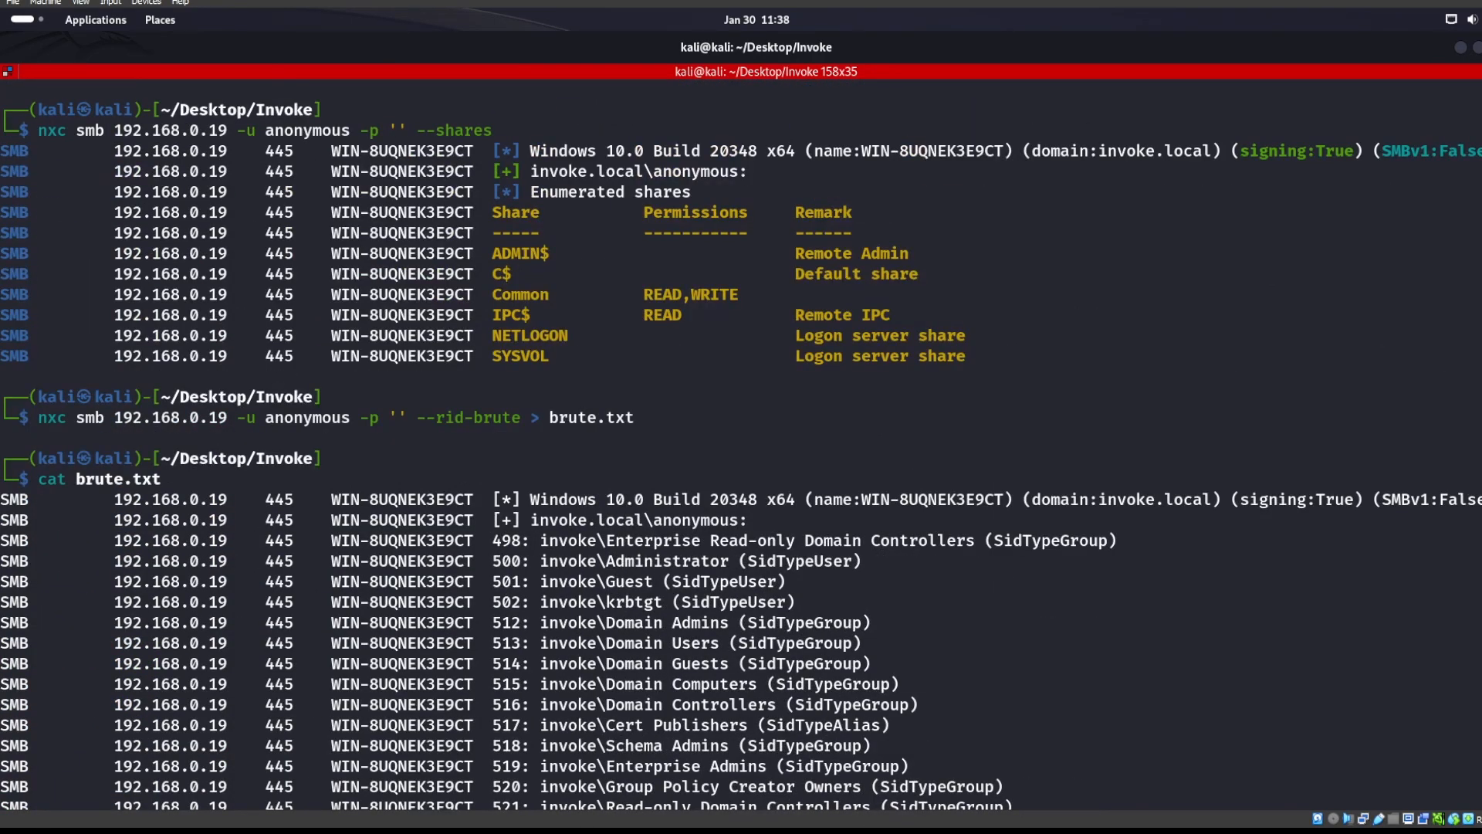
scroll(741, 463, "down", 10)
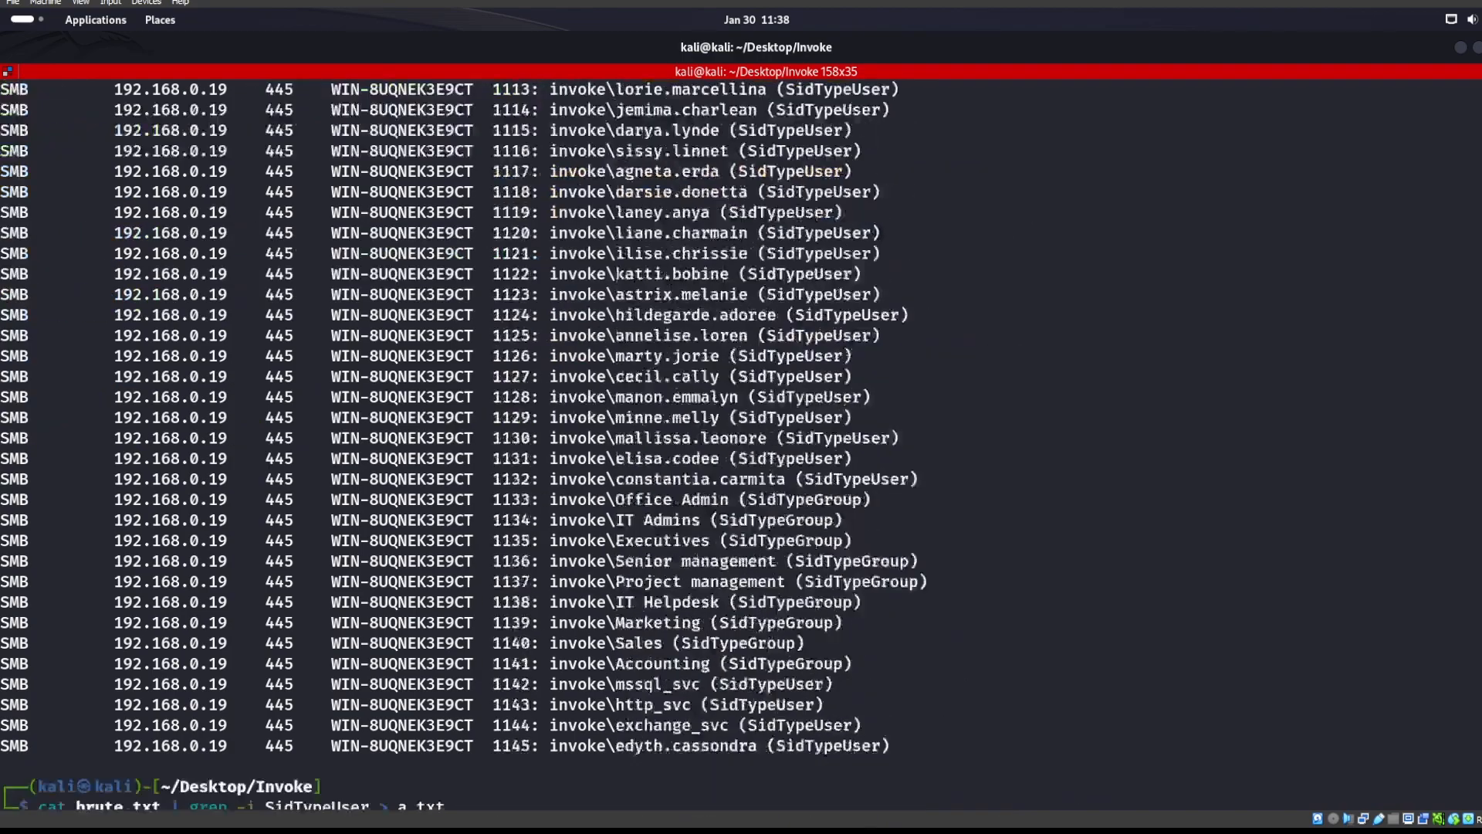
scroll(742, 463, "down", 10)
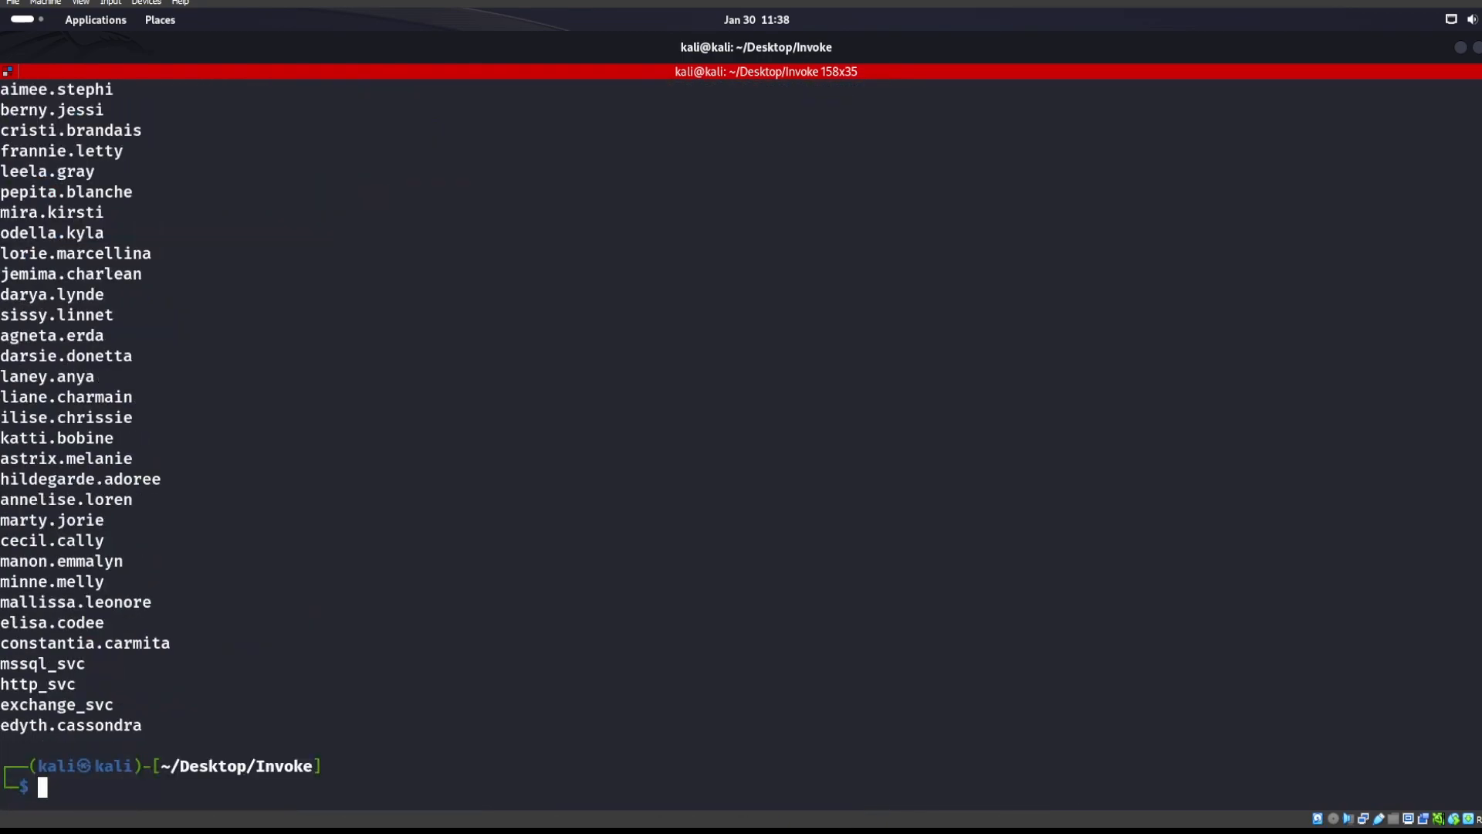